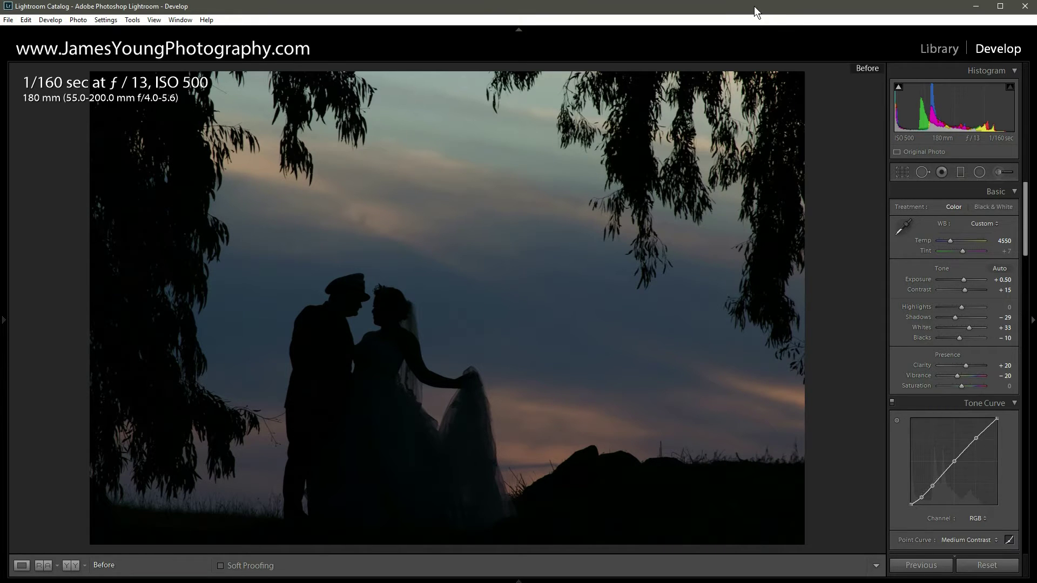
# Step: Switch from Before to the After view showing the Temp 4550, Exposure +0.50 purple sunset edit
pyautogui.press('\\')
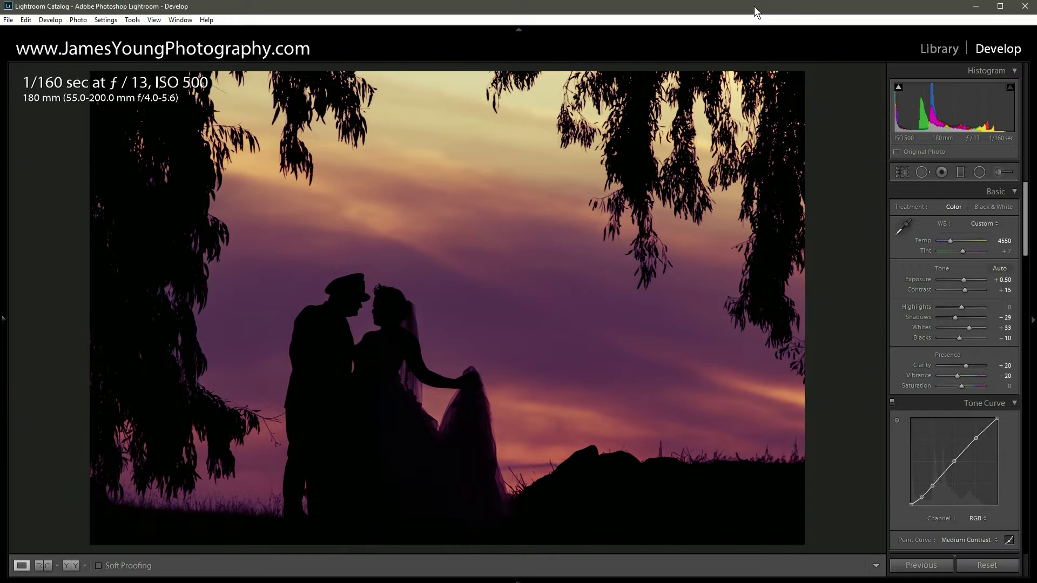
# Step: Reset all develop settings, then heal a sky blemish above the couple using a cleaner sky source
pyautogui.click(962, 567)
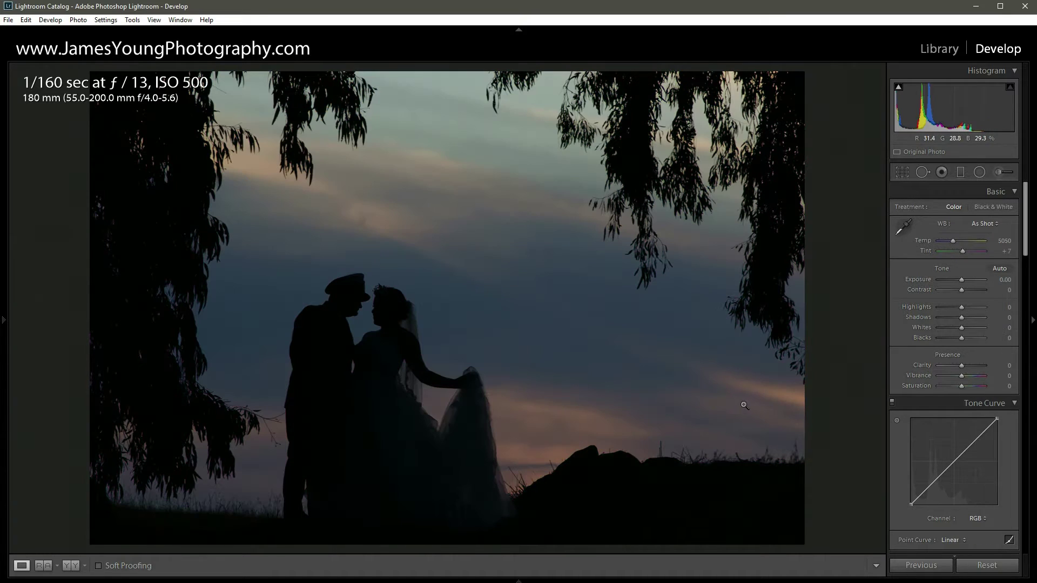
pyautogui.click(351, 224)
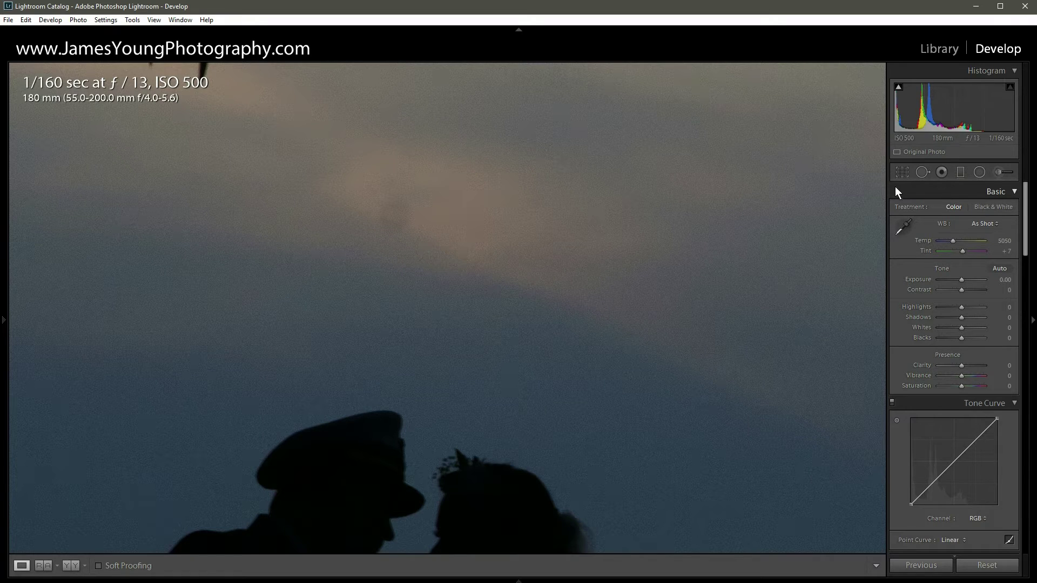
pyautogui.click(920, 172)
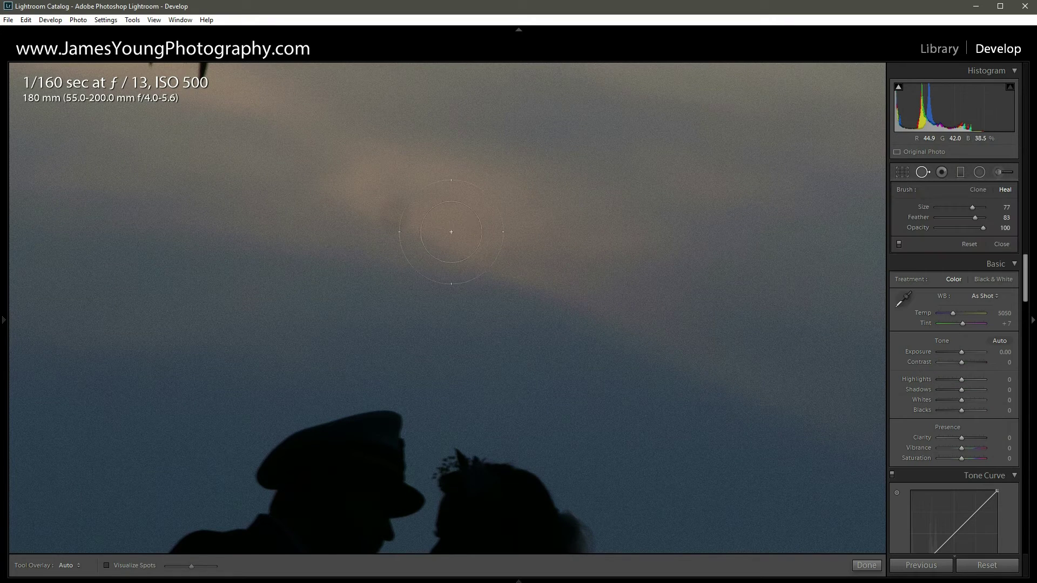
pyautogui.click(395, 215)
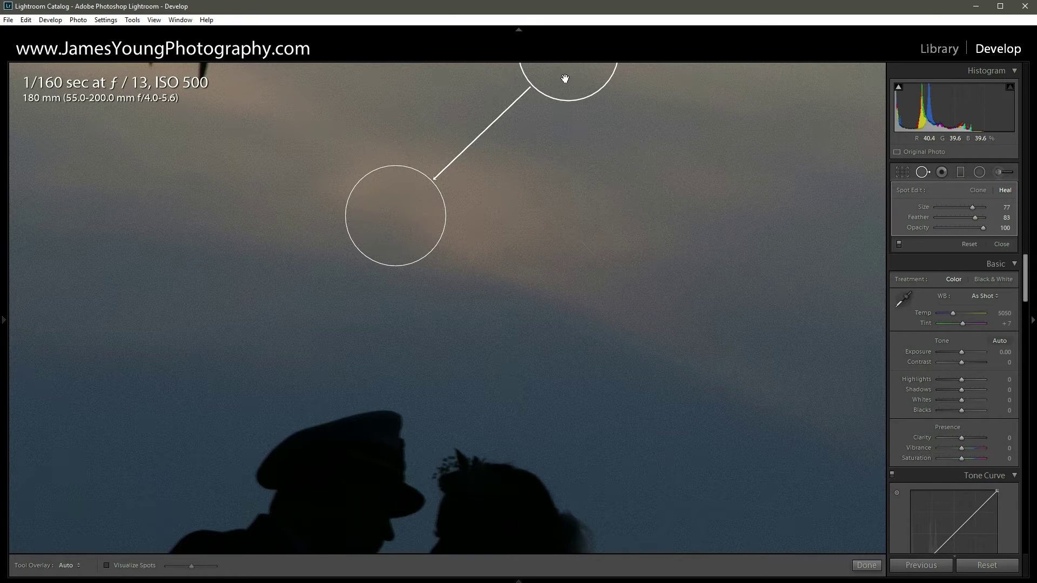
pyautogui.moveTo(564, 81); pyautogui.dragTo(539, 227)
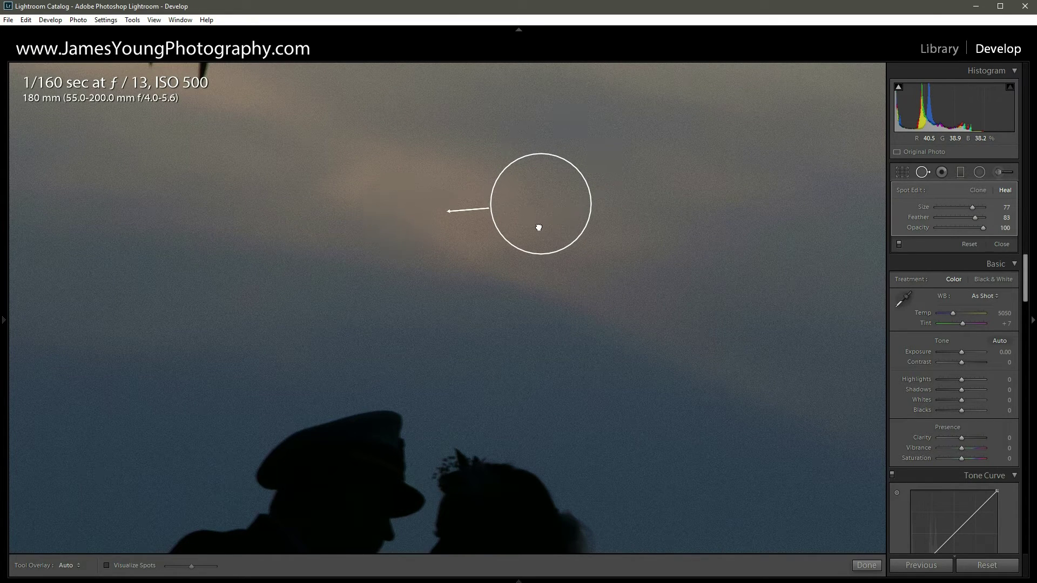
pyautogui.click(673, 224)
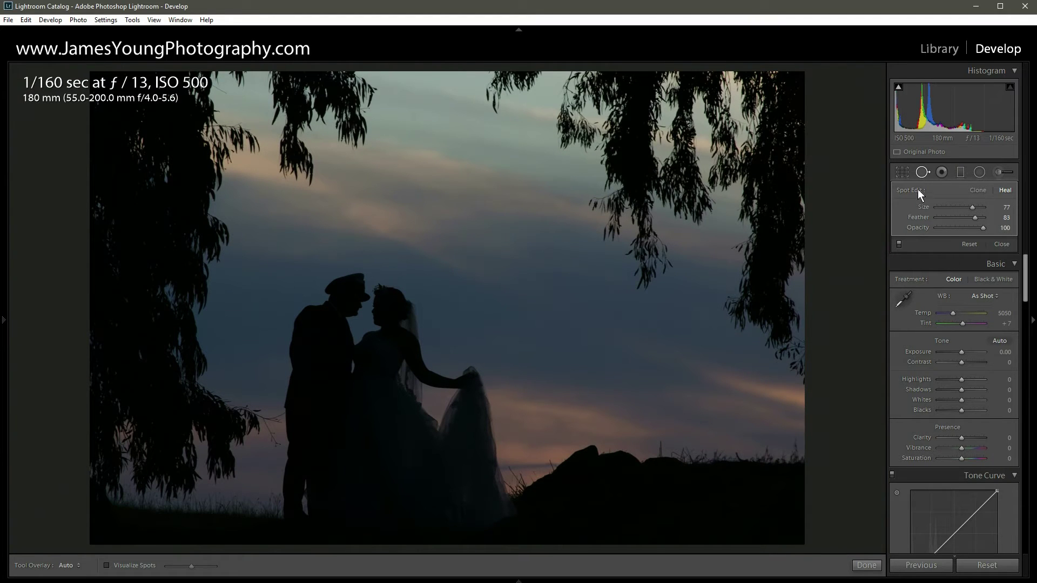
pyautogui.click(920, 178)
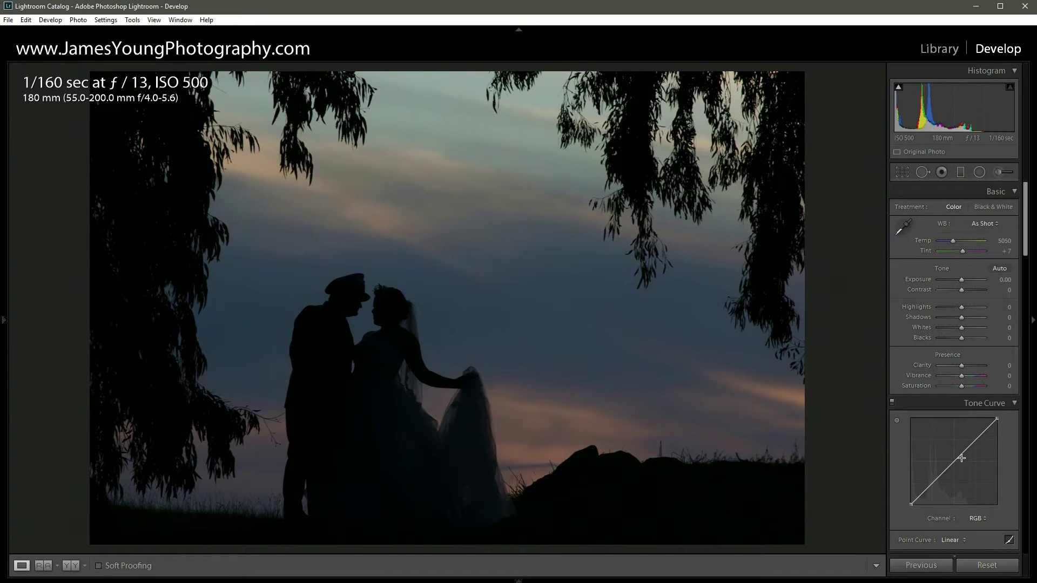
# Step: Apply the Medium Contrast point curve preset in the Tone Curve panel
pyautogui.click(950, 540)
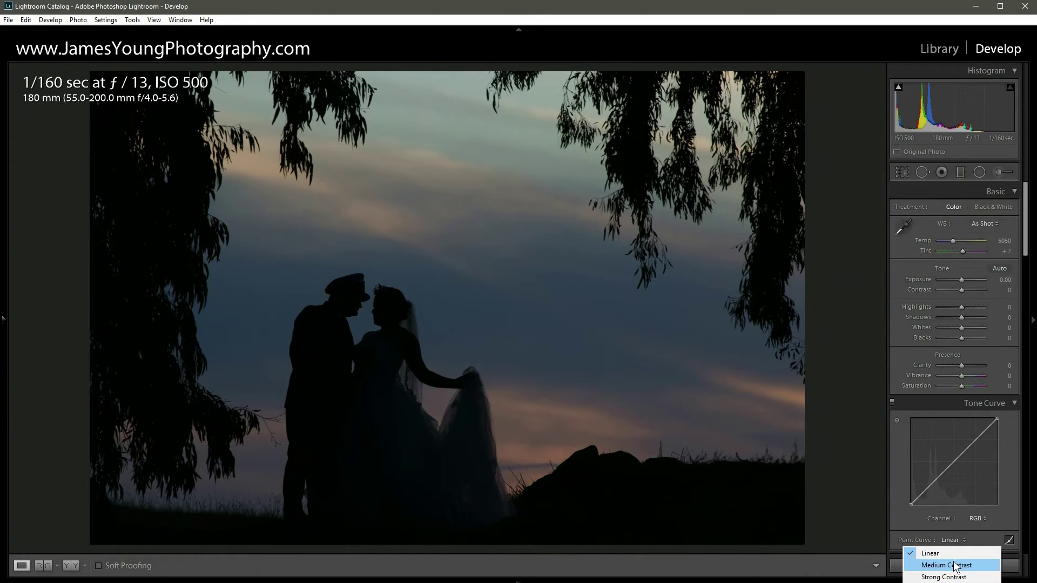
pyautogui.click(953, 566)
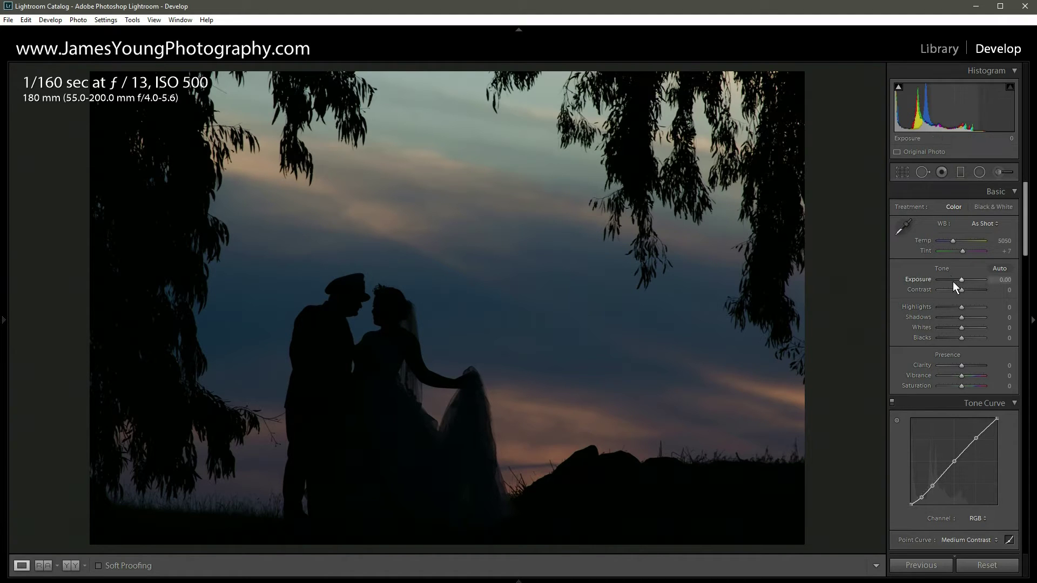
# Step: Set Exposure to +0.50, Contrast to +15 and Highlights to −30
pyautogui.press('Up')
pyautogui.press('Up')
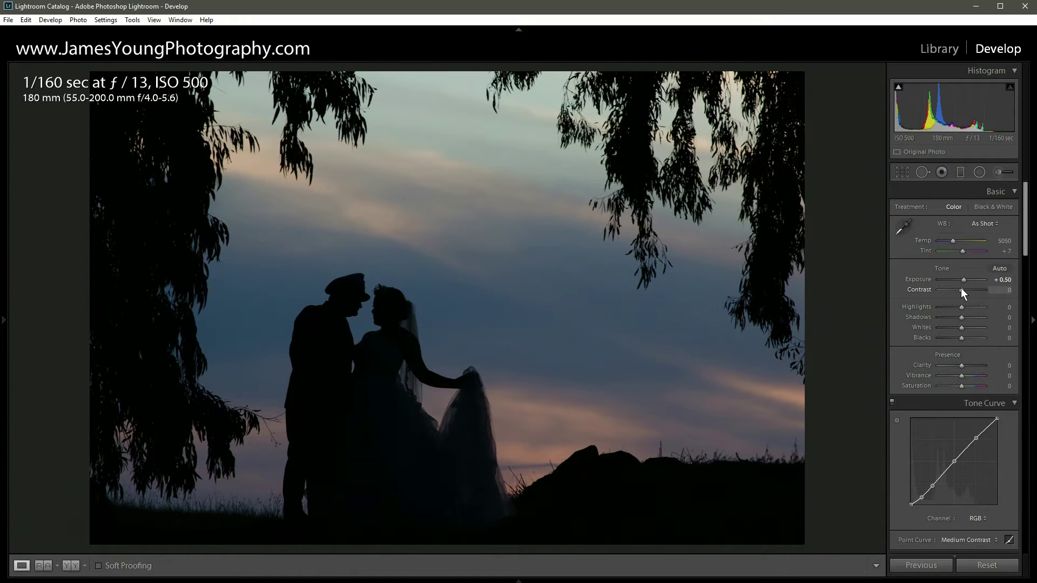
pyautogui.press('Up')
pyautogui.press('Up')
pyautogui.press('Up')
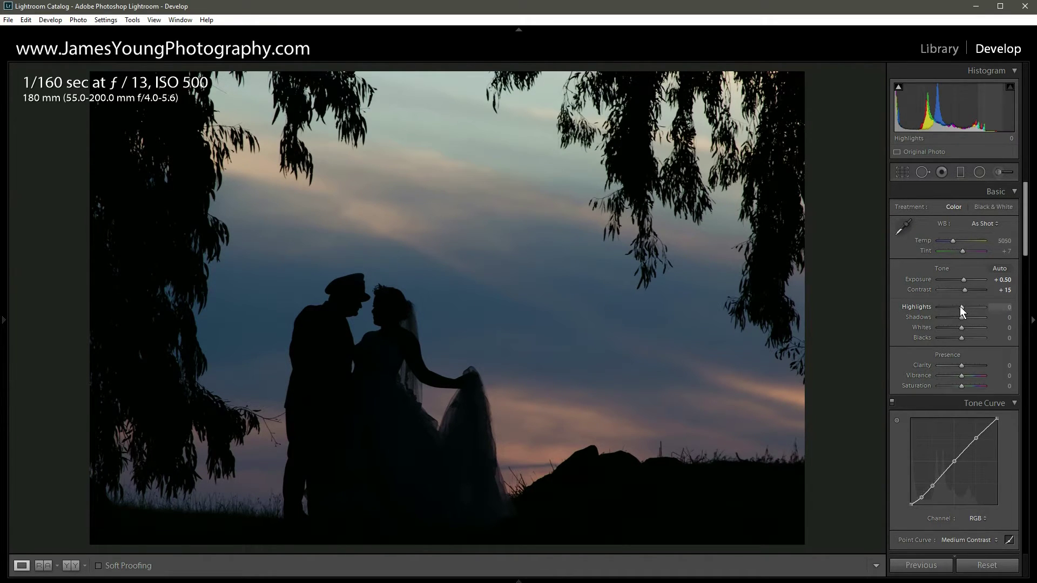
pyautogui.press('Down')
pyautogui.press('Down')
pyautogui.press('Down')
pyautogui.press('Down')
pyautogui.press('Down')
pyautogui.press('Down')
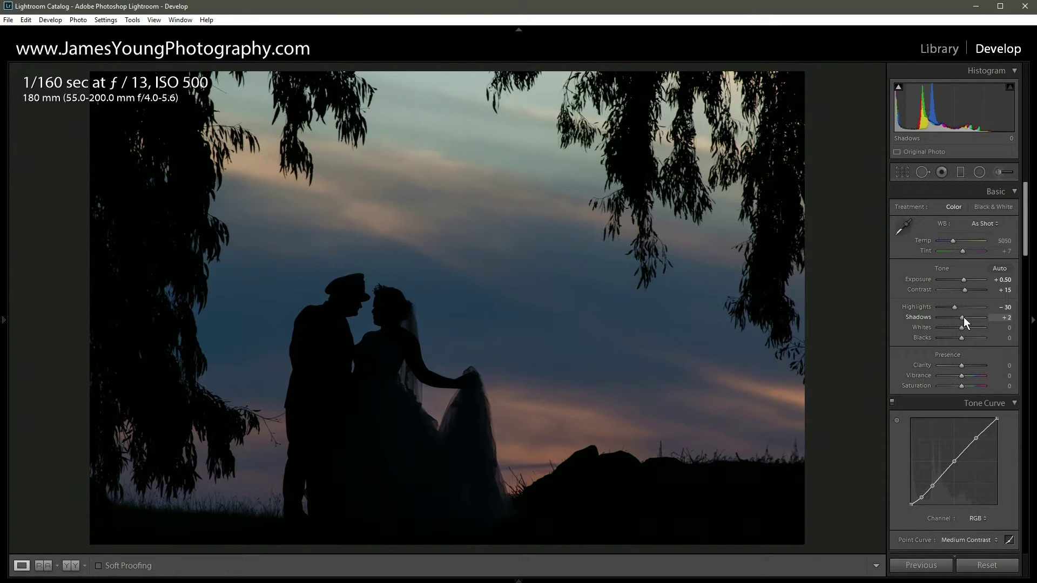
# Step: Set Shadows to −20, Whites to +35 and Blacks to −10
pyautogui.moveTo(963, 316); pyautogui.dragTo(982, 317)
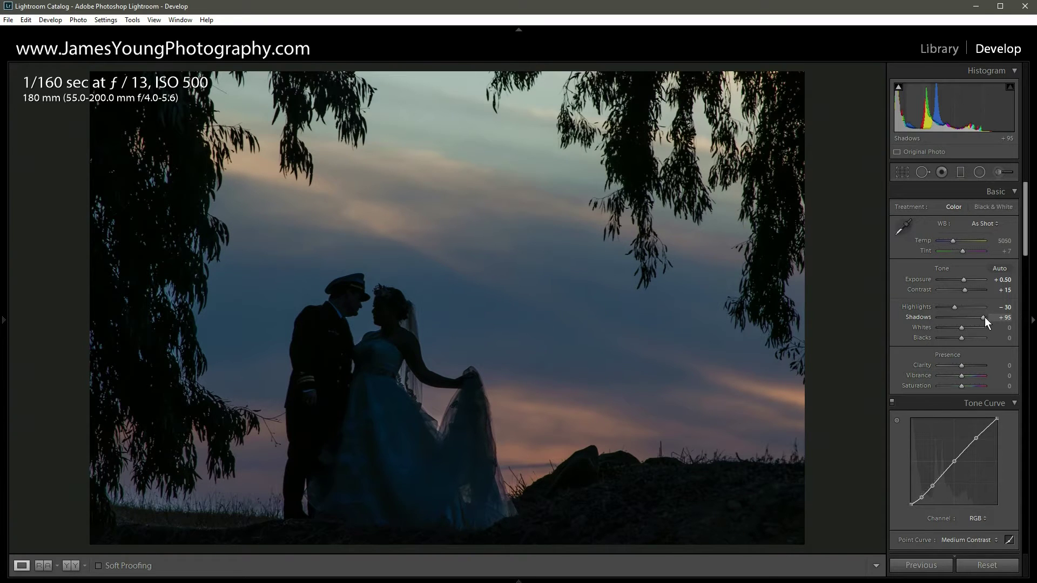
pyautogui.moveTo(984, 317); pyautogui.dragTo(963, 317)
pyautogui.scroll(-4, 959, 319)
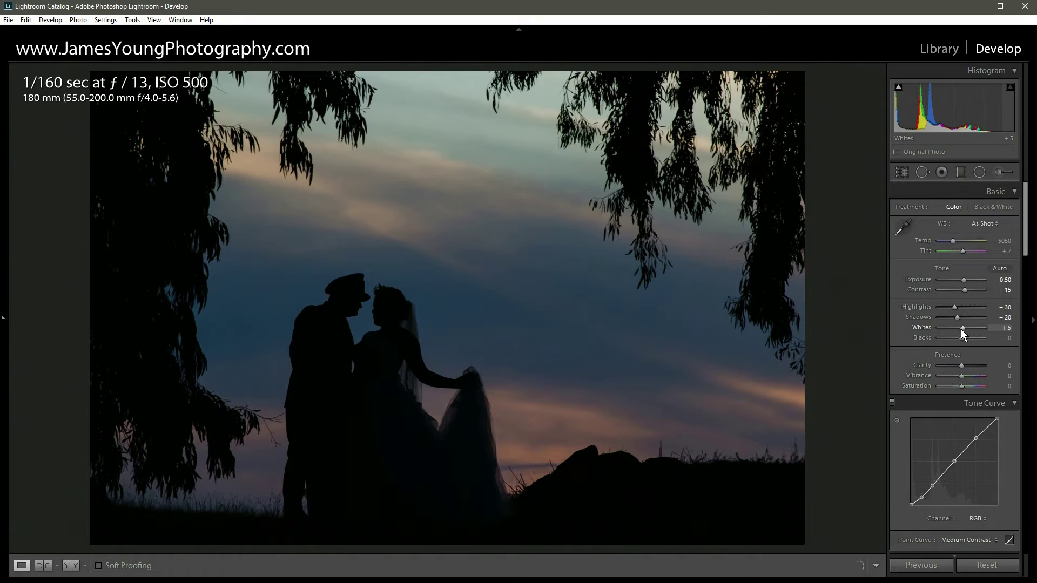
pyautogui.scroll(7, 961, 329)
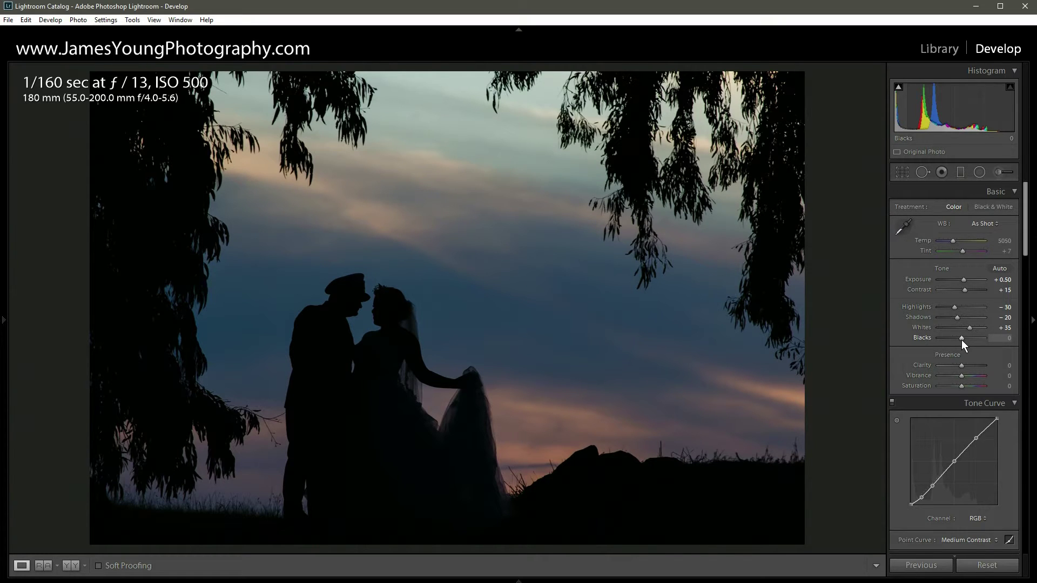
pyautogui.scroll(-2, 962, 340)
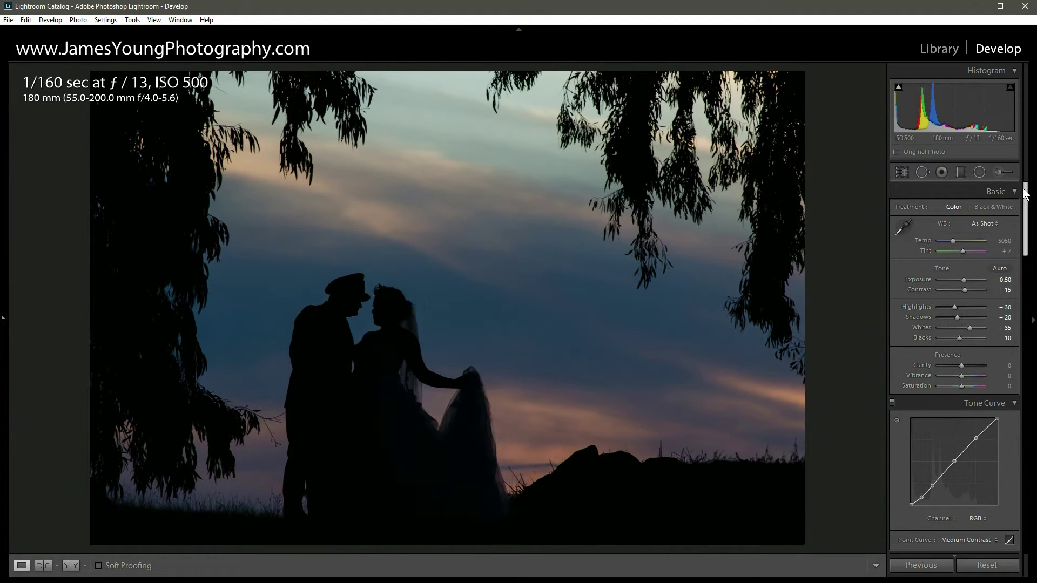
pyautogui.moveTo(1025, 194); pyautogui.dragTo(1027, 494)
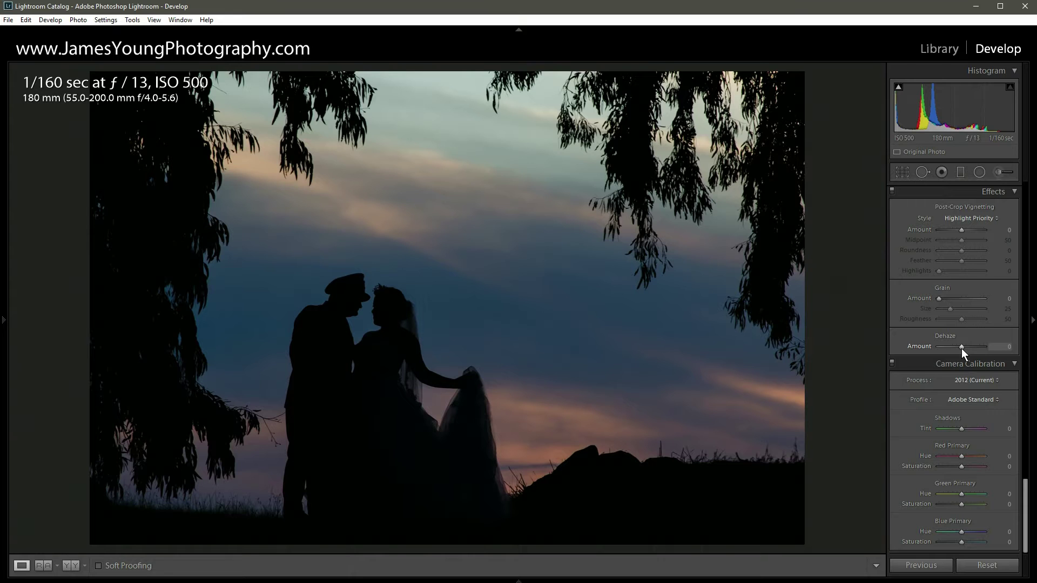
# Step: Set the Effects panel's Dehaze Amount slider to +10
pyautogui.moveTo(961, 349); pyautogui.dragTo(963, 349)
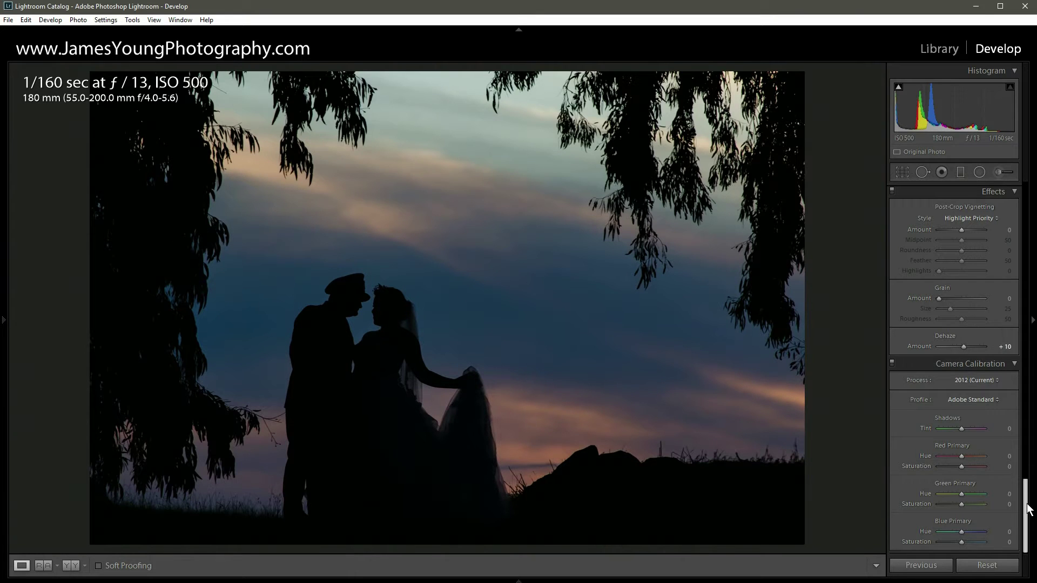
pyautogui.moveTo(1028, 509); pyautogui.dragTo(1030, 218)
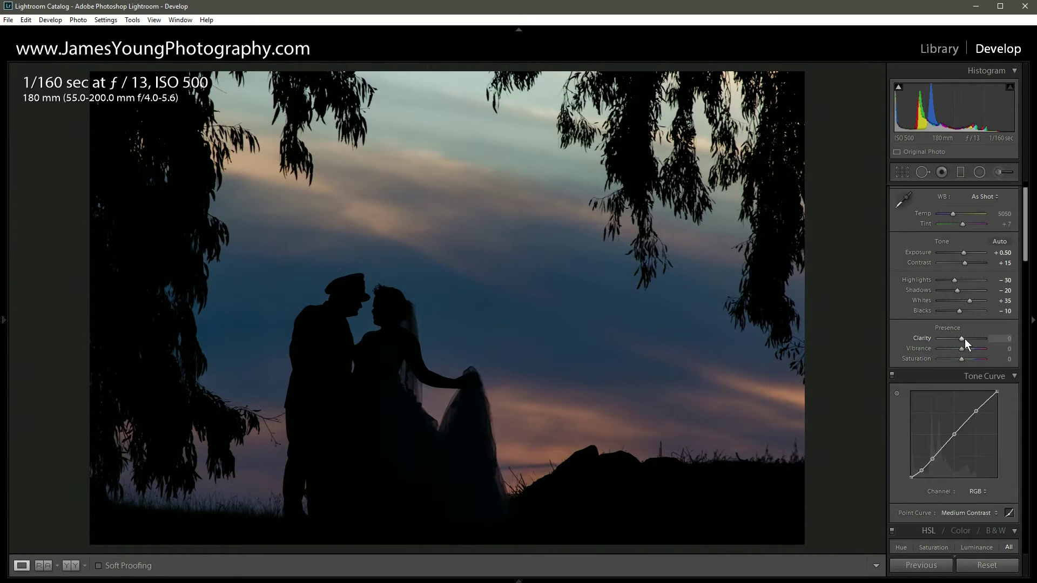
# Step: Set Presence Clarity to +25 and Vibrance to −20, leaving Saturation at 0
pyautogui.click(964, 338)
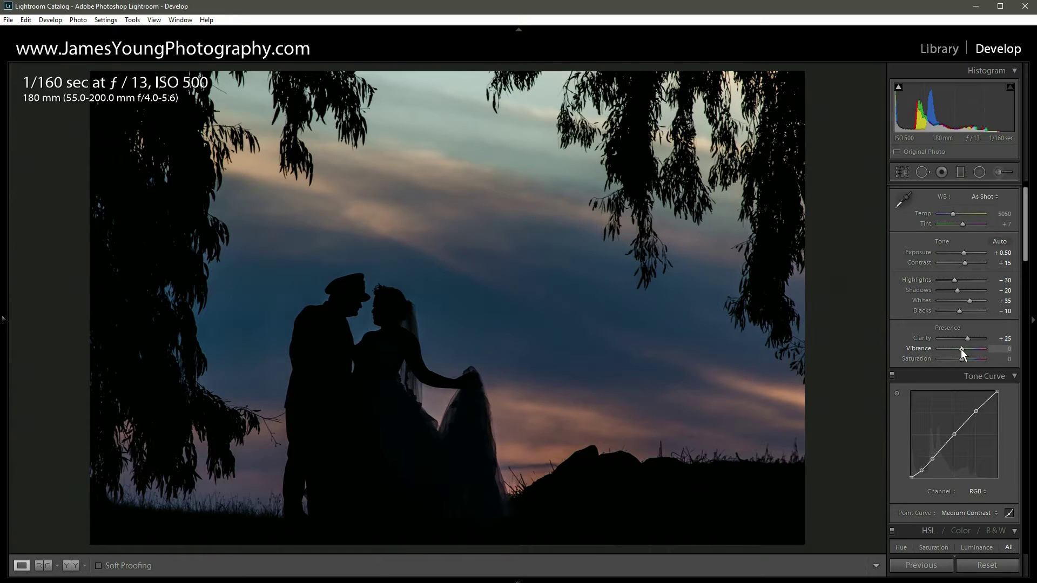
pyautogui.press('Down')
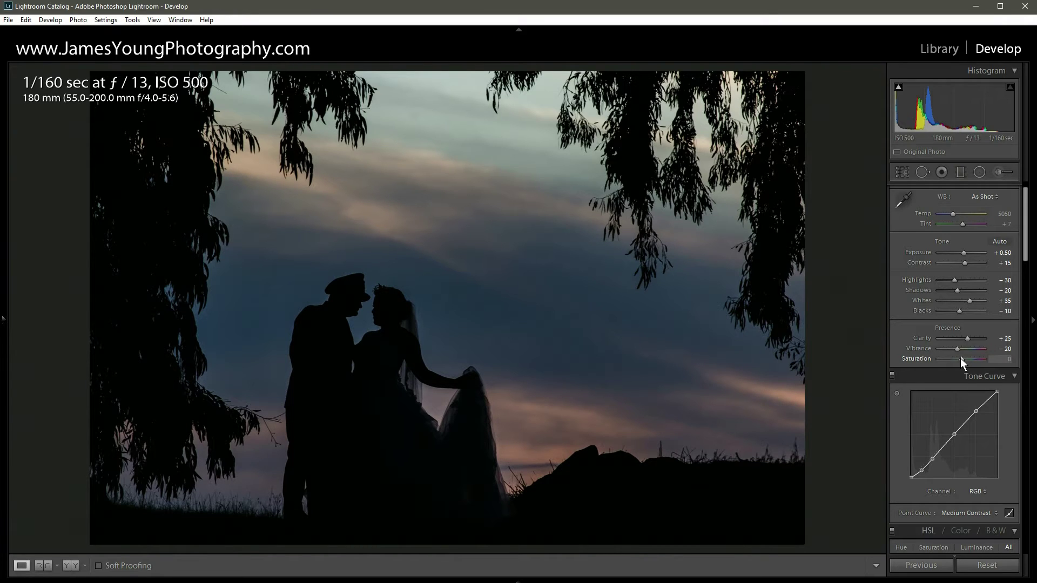
pyautogui.scroll(1, 960, 358)
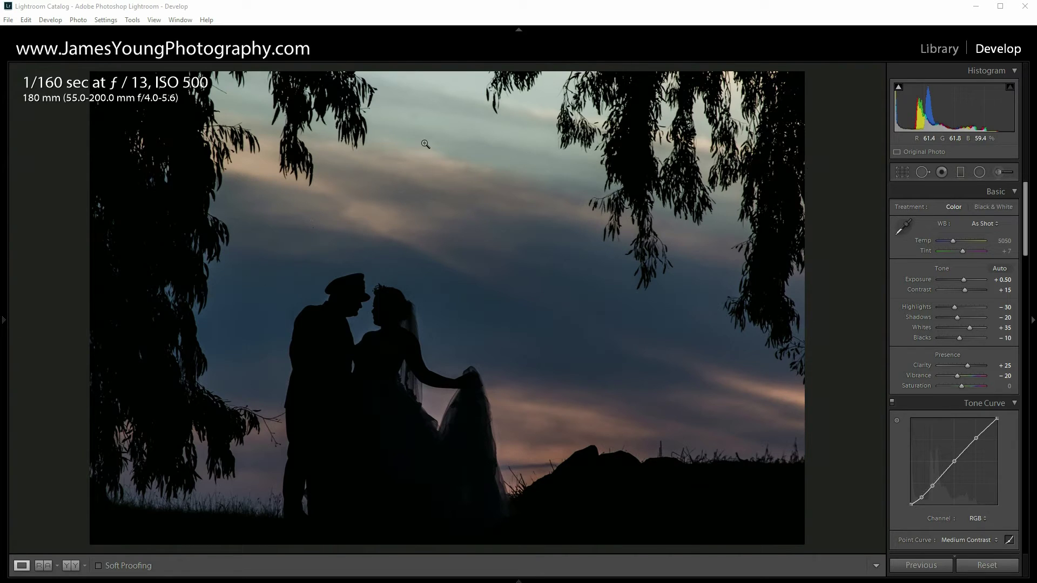
# Step: Set the Split Toning highlights to Hue 60 and Saturation 76
pyautogui.moveTo(1025, 202); pyautogui.dragTo(1035, 330)
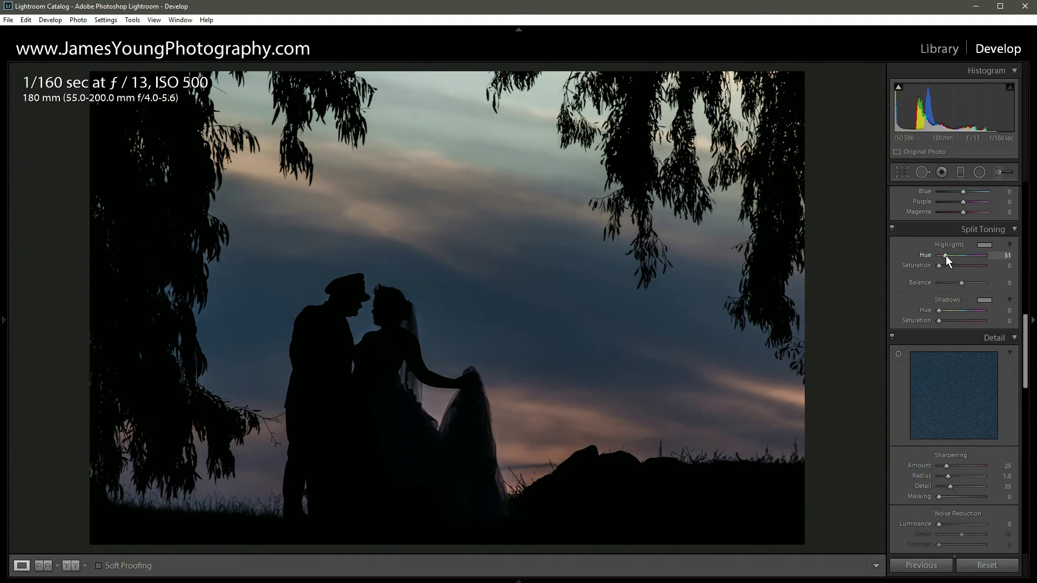
pyautogui.doubleClick(945, 254)
pyautogui.click(945, 255)
pyautogui.scroll(12, 939, 264)
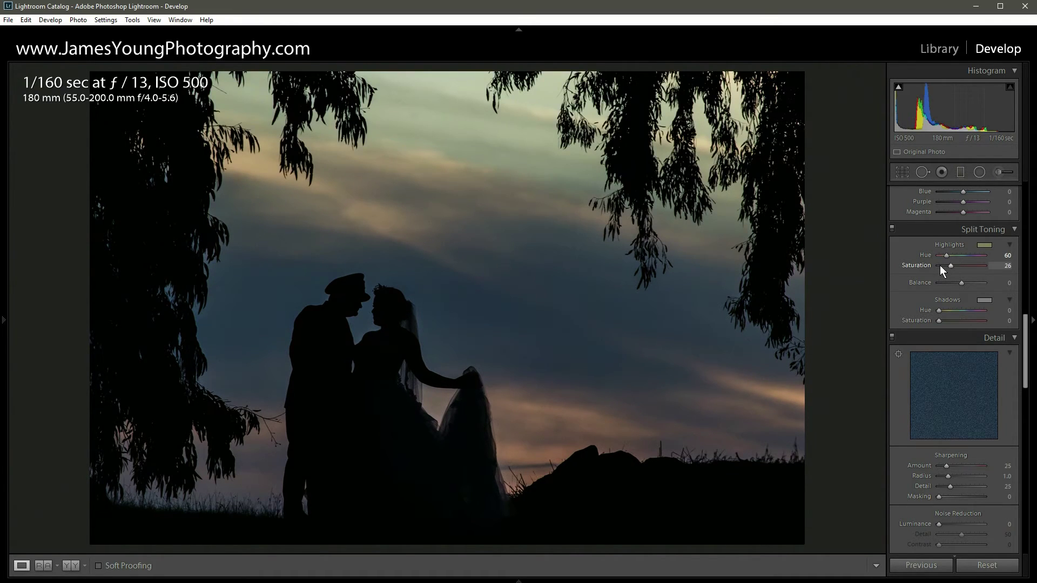
pyautogui.scroll(2, 940, 264)
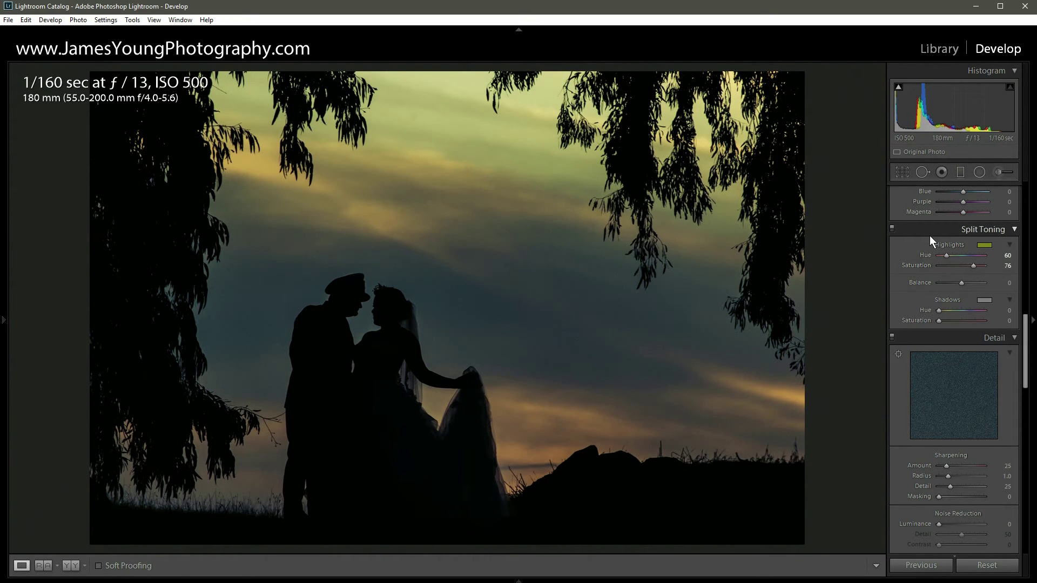
# Step: Toggle Split Toning off and on to compare the tinted highlights
pyautogui.click(890, 227)
pyautogui.click(889, 229)
pyautogui.click(890, 227)
pyautogui.click(890, 227)
# Step: Pick a magenta shadow tint at Hue 329, Saturation 46 in the Shadows colour picker
pyautogui.click(982, 300)
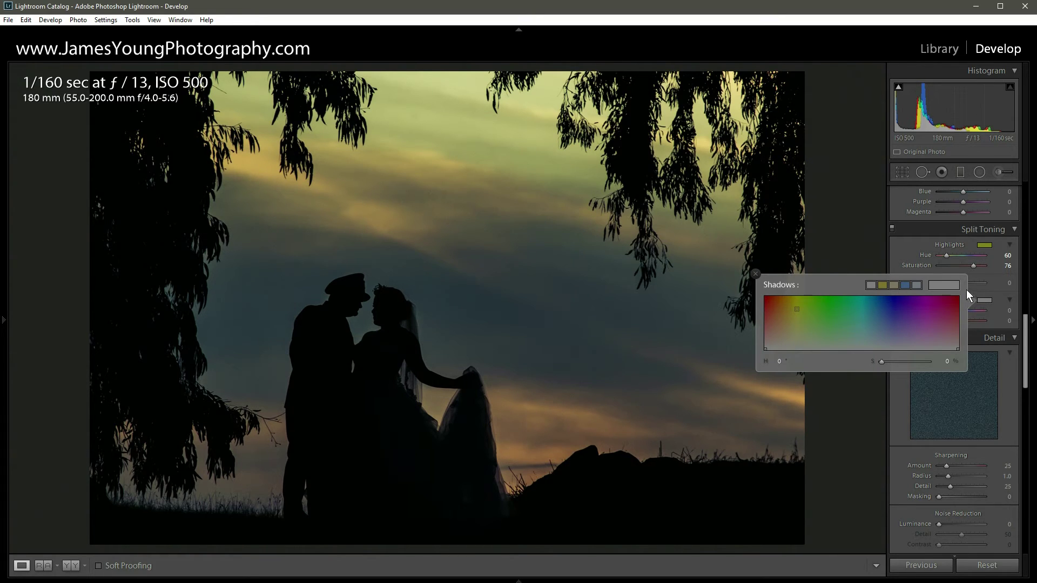
pyautogui.click(939, 328)
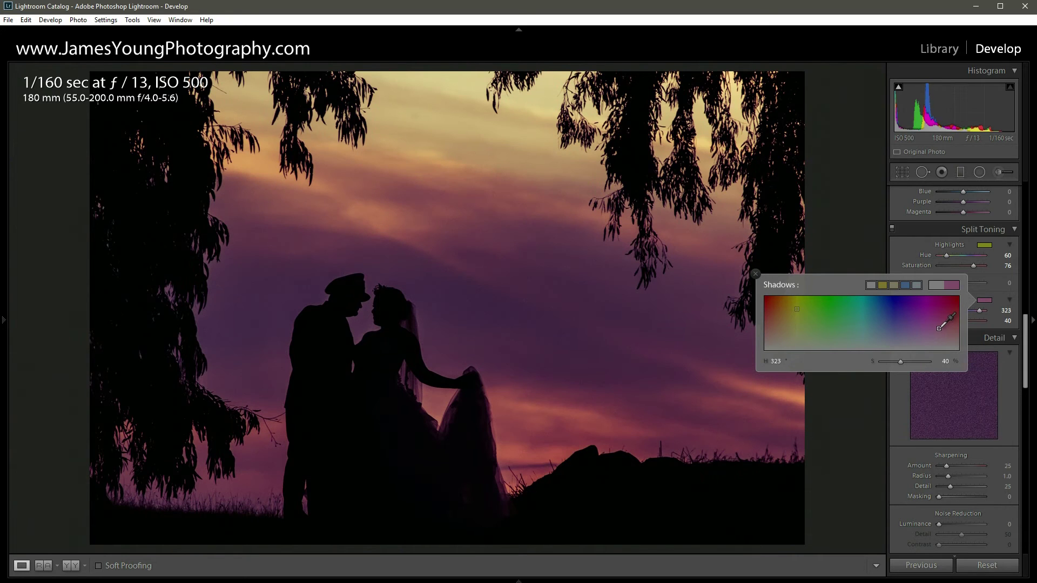
pyautogui.moveTo(939, 328); pyautogui.dragTo(938, 326)
pyautogui.moveTo(938, 325); pyautogui.dragTo(942, 325)
pyautogui.click(987, 299)
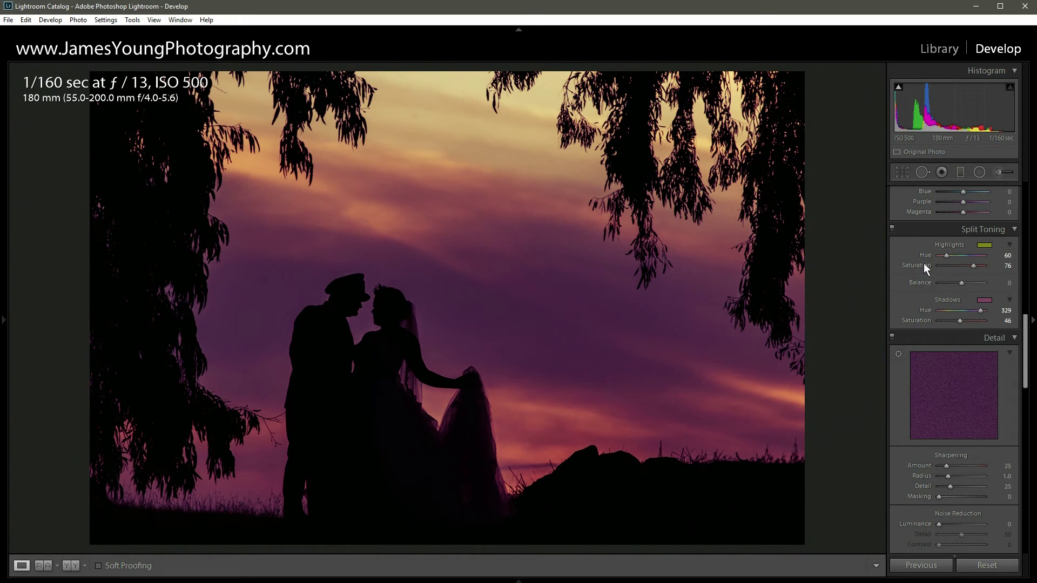
pyautogui.click(893, 229)
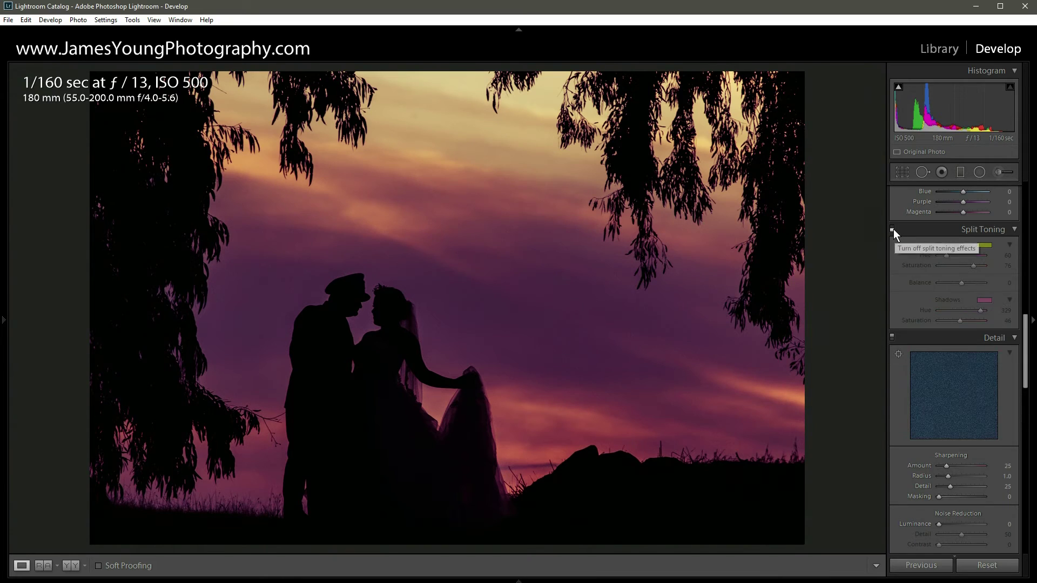
pyautogui.click(893, 229)
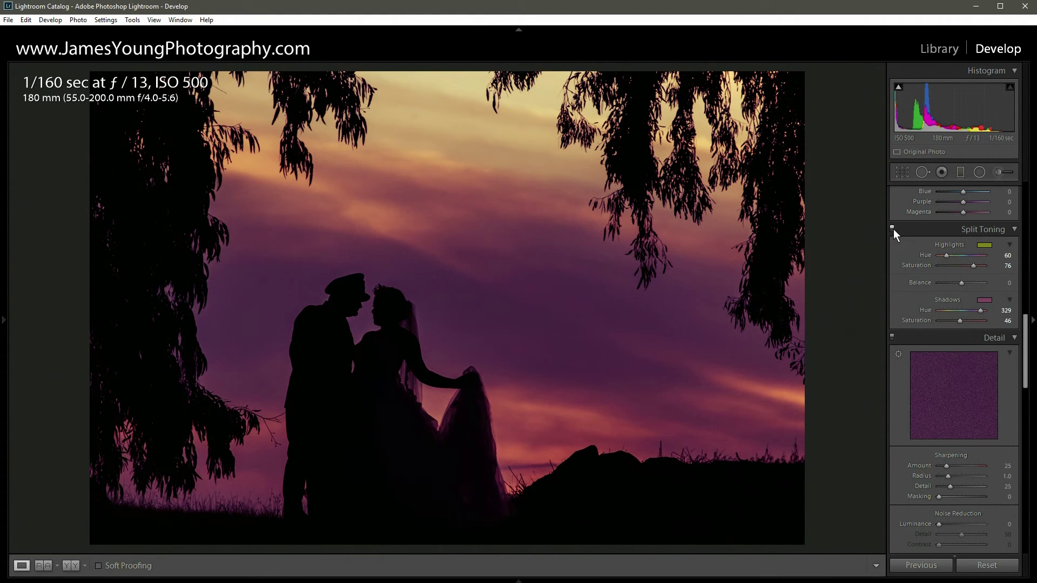
pyautogui.scroll(-1, 916, 319)
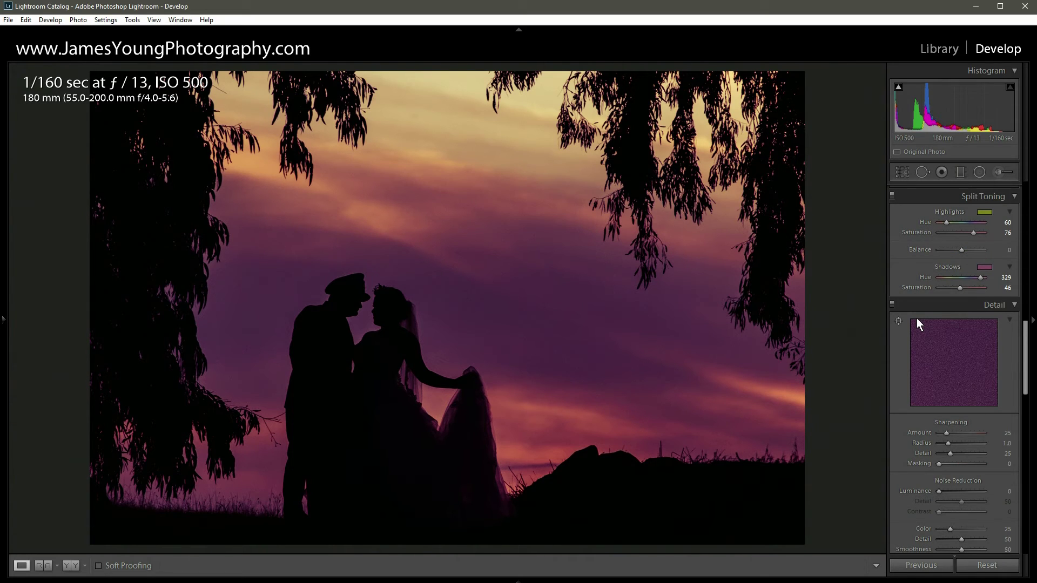
pyautogui.scroll(8, 917, 323)
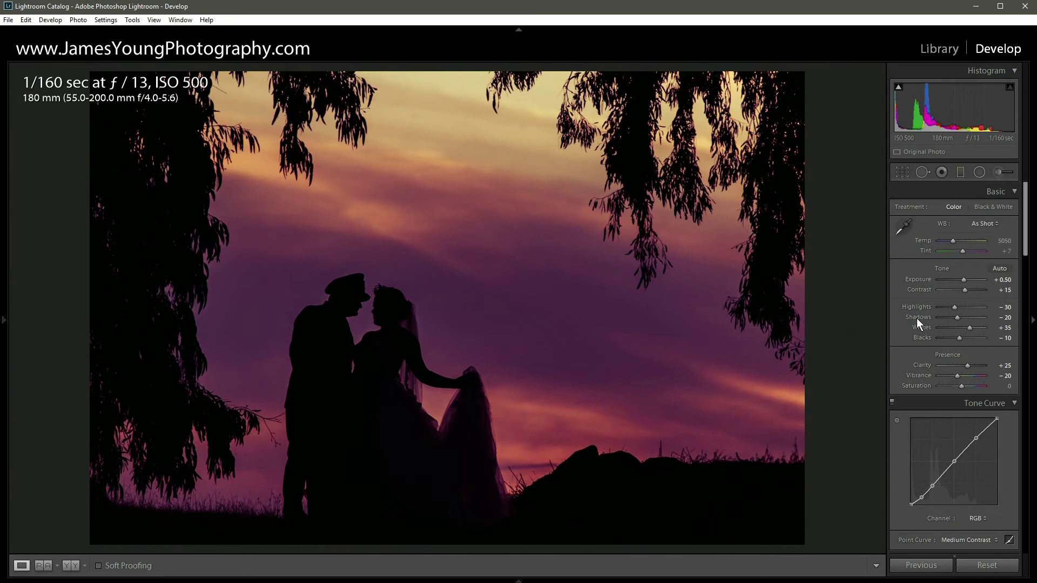
# Step: Lower Temp from 5050 to 4550 and compare against the unedited Before view
pyautogui.click(951, 241)
pyautogui.moveTo(951, 241); pyautogui.dragTo(951, 241)
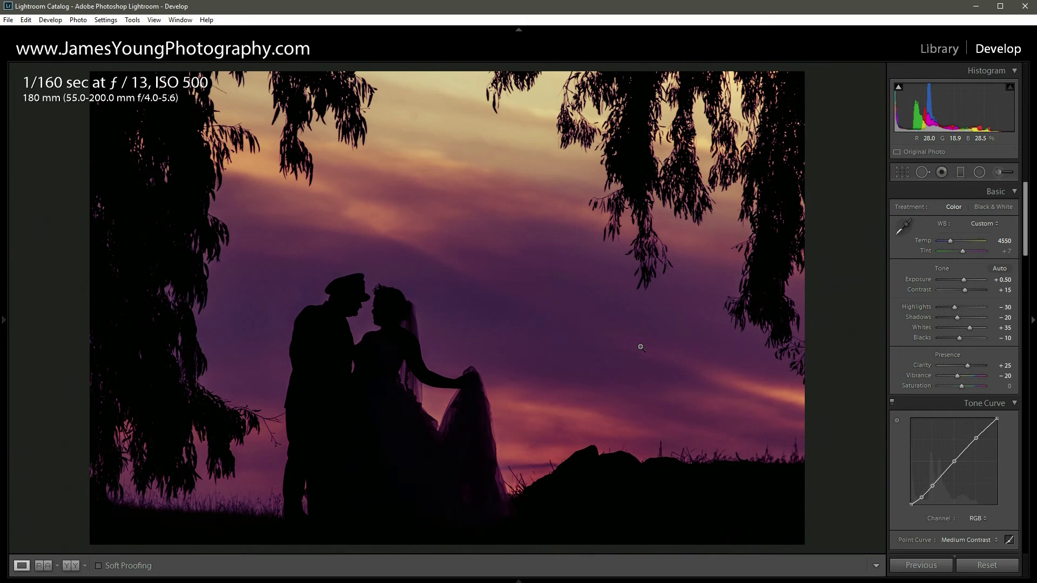
pyautogui.press('\\')
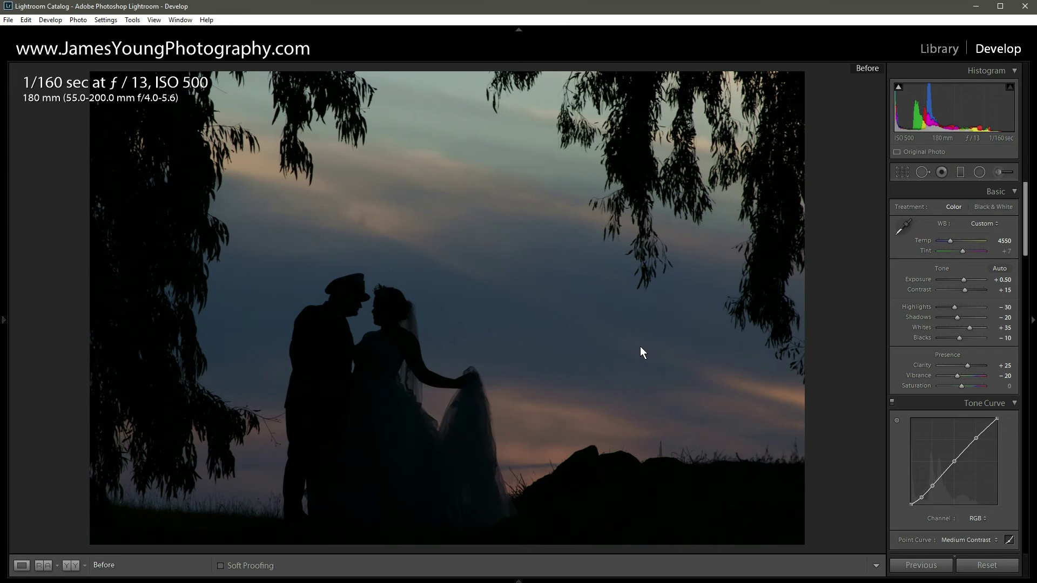
pyautogui.press('\\')
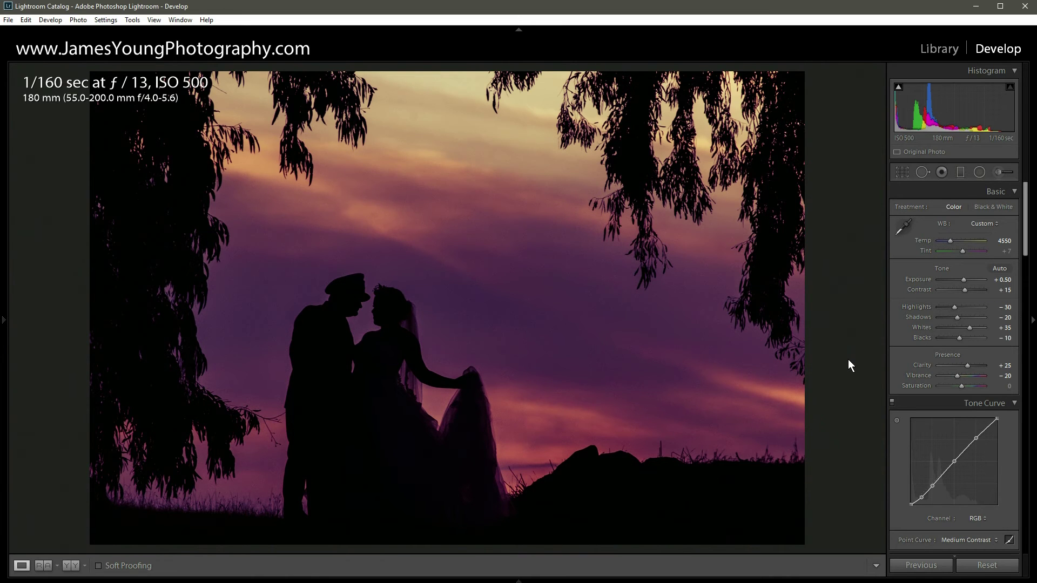
# Step: Create a snapshot named '1' of the purple split-toned edit
pyautogui.click(6, 305)
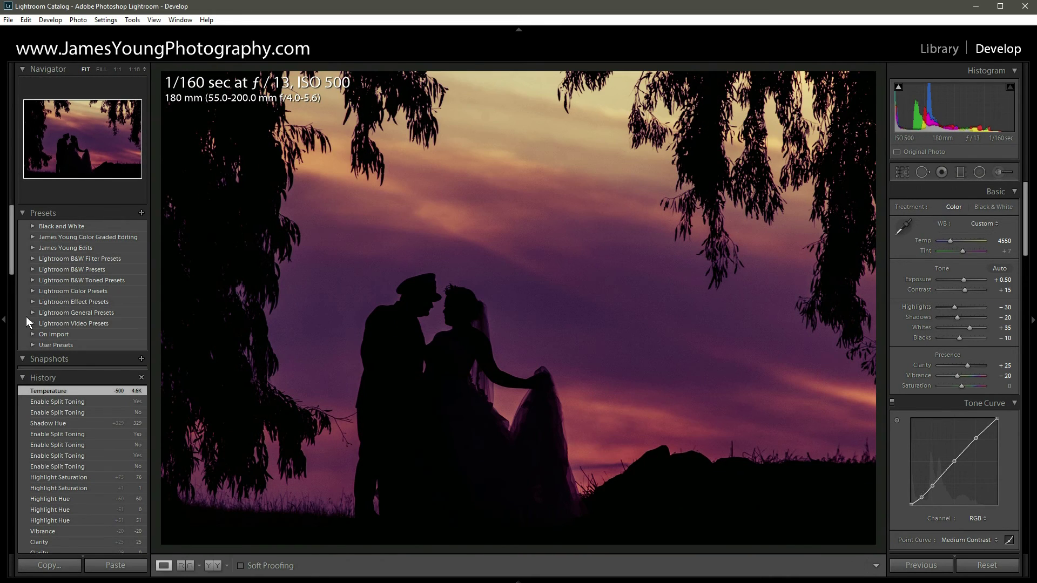
pyautogui.click(142, 358)
pyautogui.write('1')
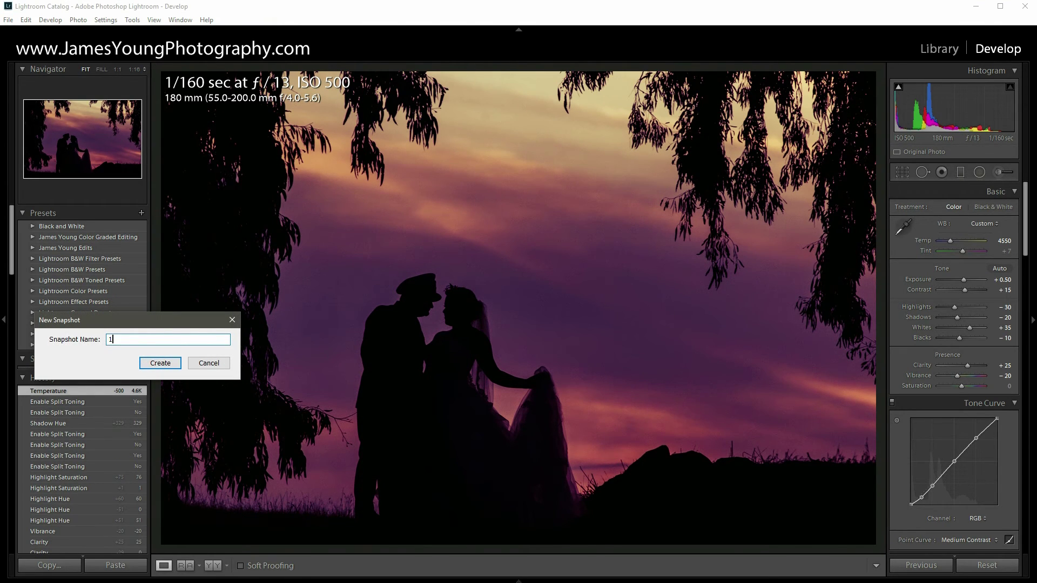
pyautogui.click(156, 364)
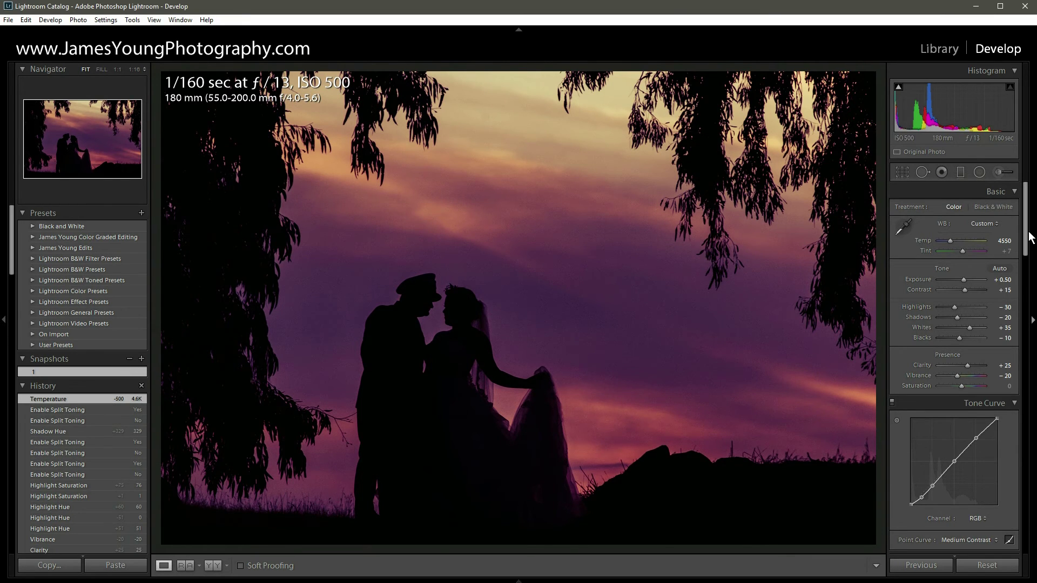
pyautogui.moveTo(1030, 235); pyautogui.dragTo(1031, 357)
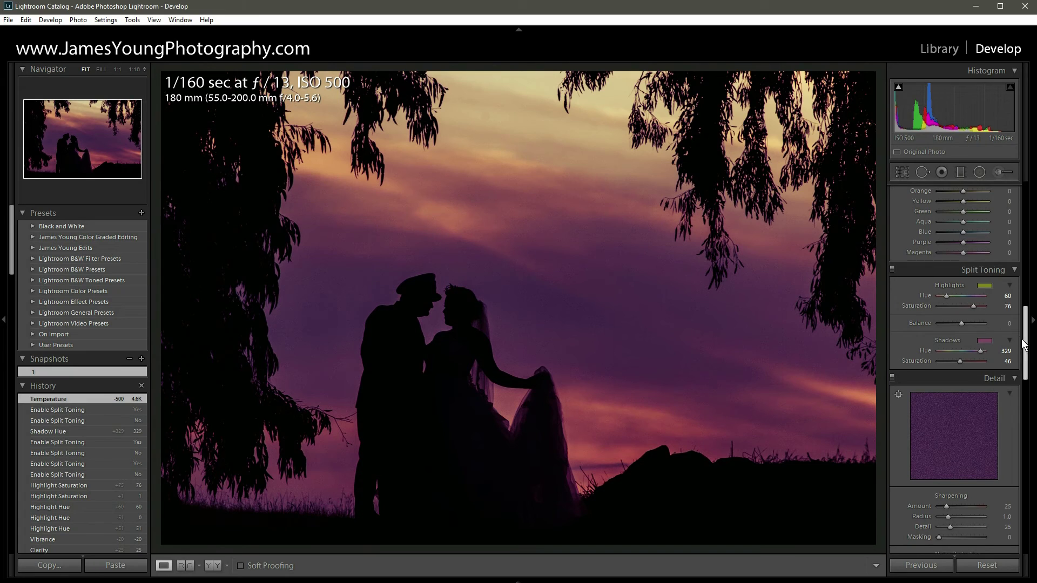
# Step: Reset the Split Toning highlight and shadow saturation to 0
pyautogui.doubleClick(973, 306)
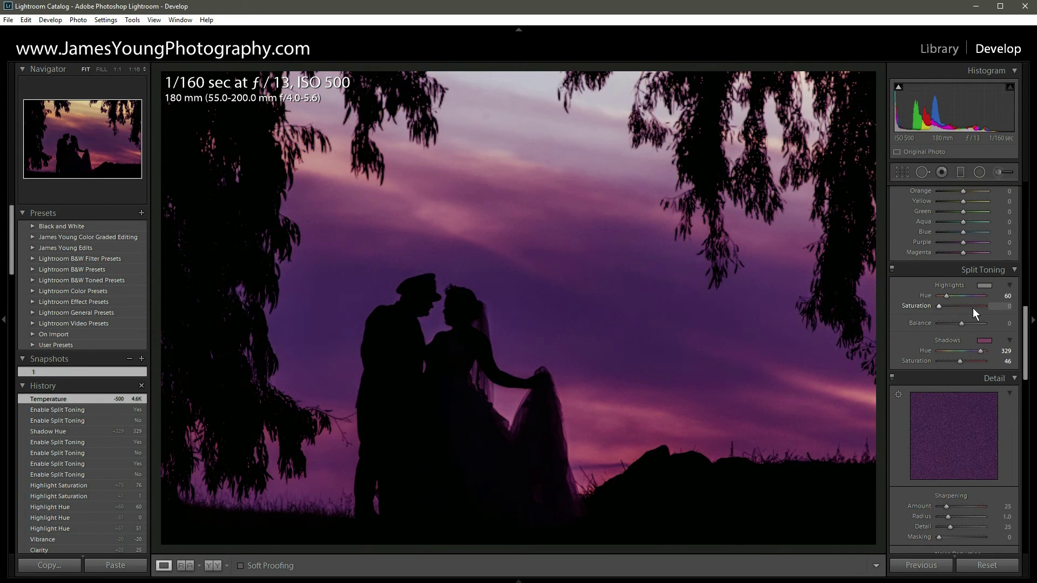
pyautogui.doubleClick(959, 361)
pyautogui.scroll(10, 905, 343)
pyautogui.scroll(2, 908, 338)
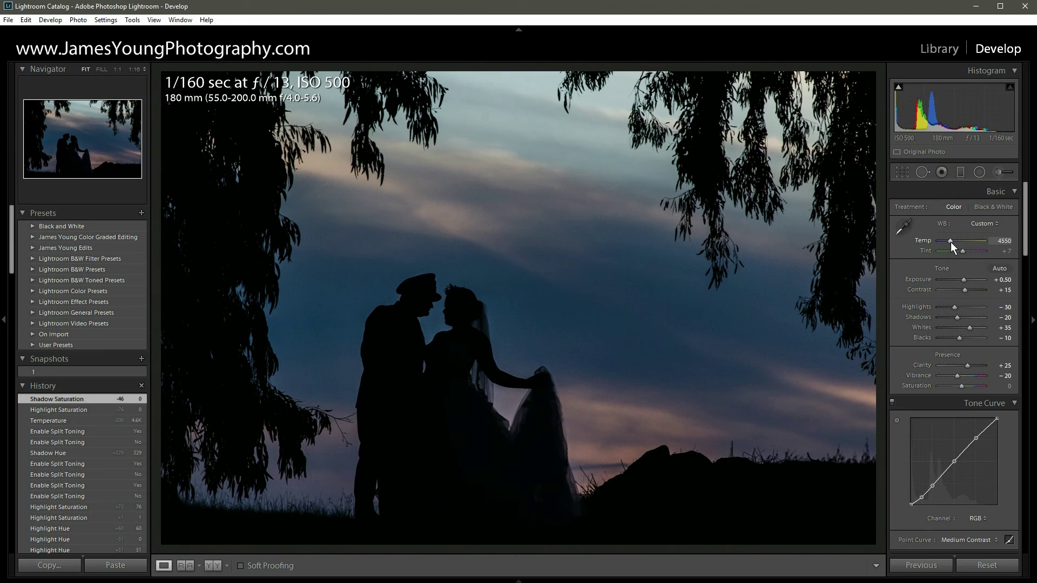
# Step: Warm Temp to 50000 for an orange sky and save it as snapshot '2'
pyautogui.moveTo(952, 243); pyautogui.dragTo(986, 241)
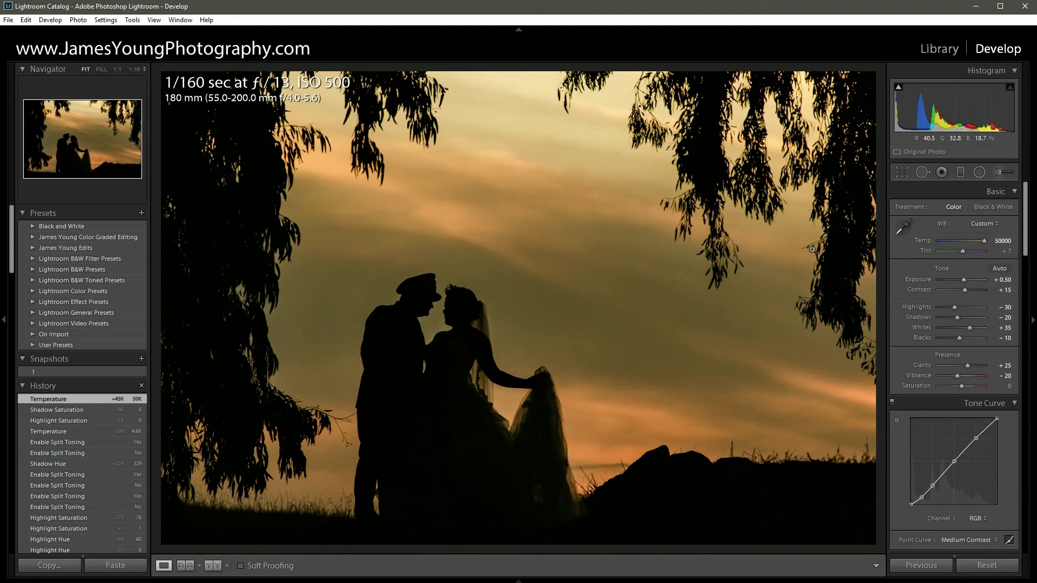
pyautogui.click(141, 359)
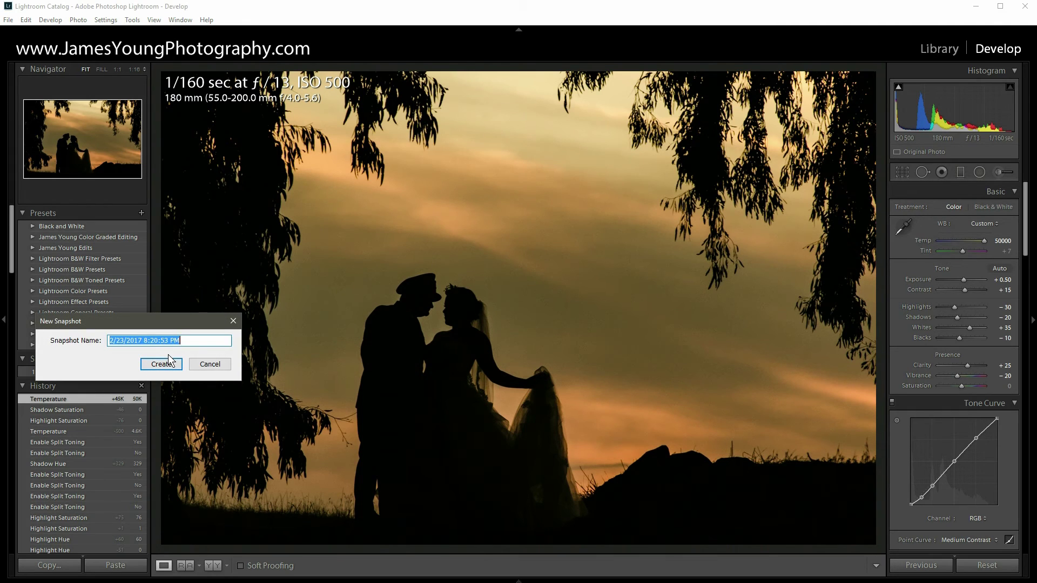
pyautogui.write('2')
pyautogui.click(169, 361)
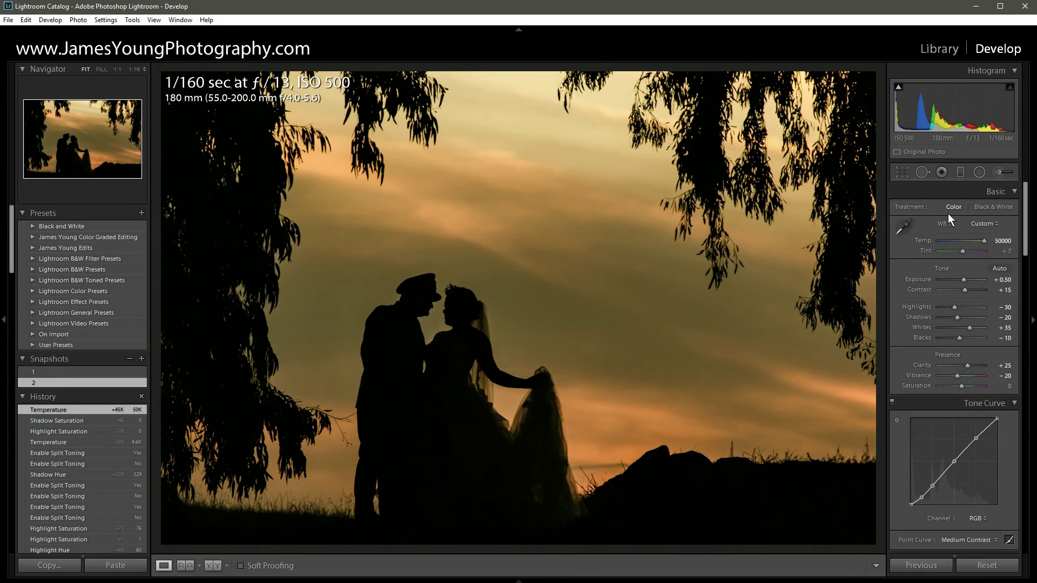
# Step: Switch the treatment to Black & White and raise Highlights and Whites to +100
pyautogui.click(988, 209)
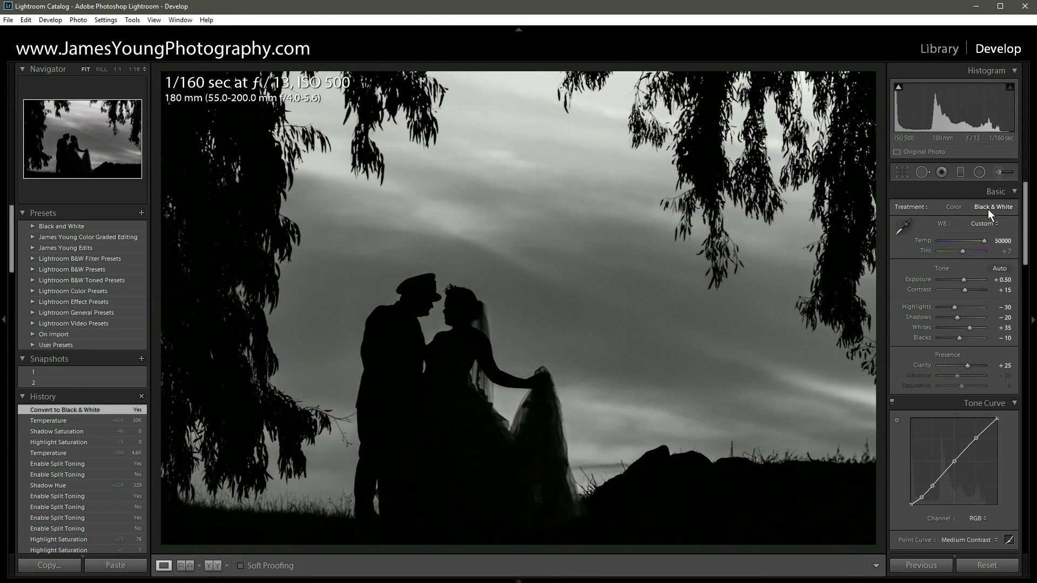
pyautogui.doubleClick(954, 306)
pyautogui.moveTo(957, 306); pyautogui.dragTo(983, 307)
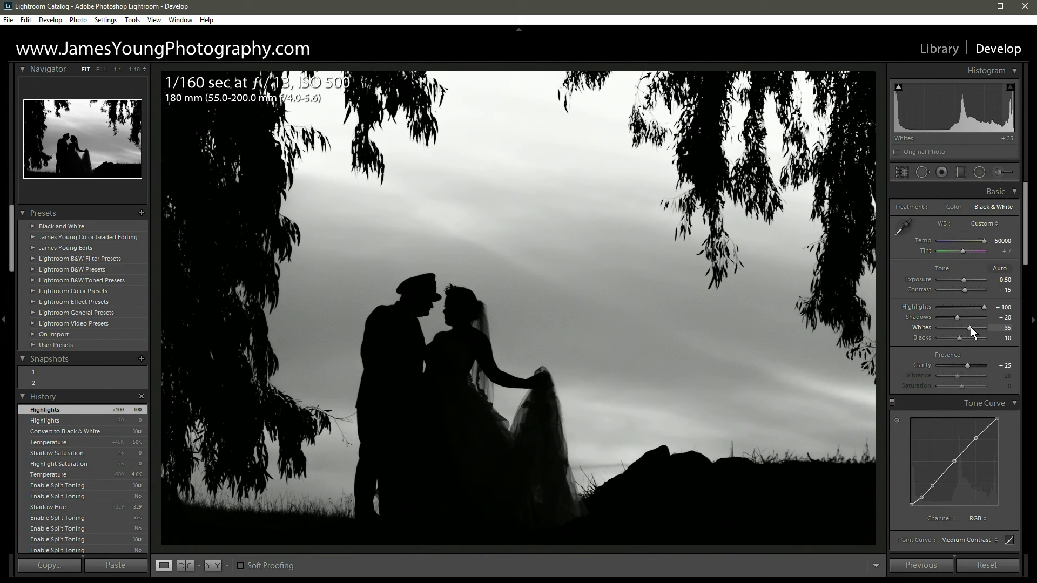
pyautogui.moveTo(971, 326); pyautogui.dragTo(999, 326)
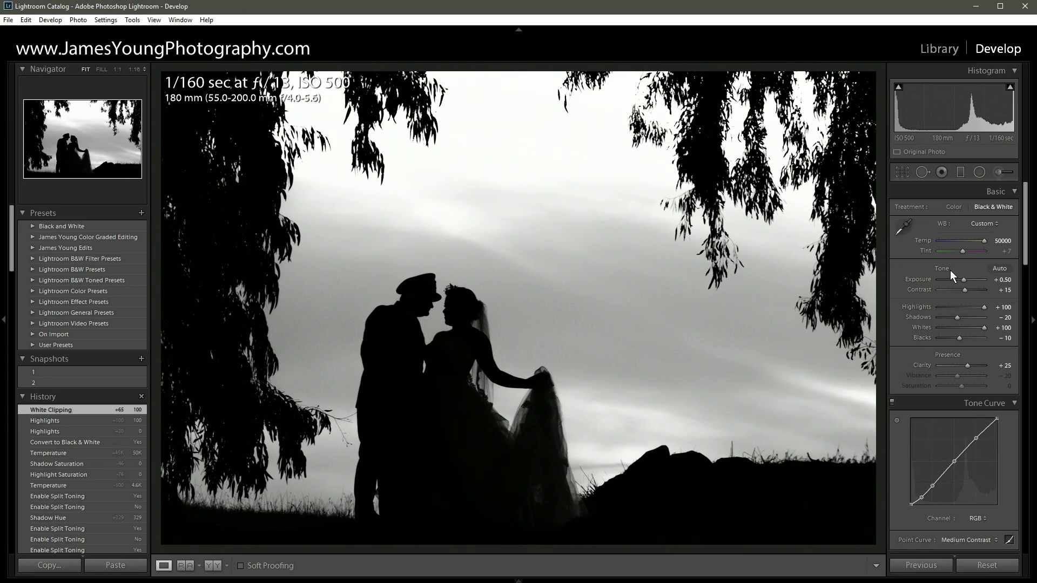
pyautogui.click(140, 358)
# Step: Name the black-and-white snapshot '3', then show the unedited Before view for comparison
pyautogui.write('3')
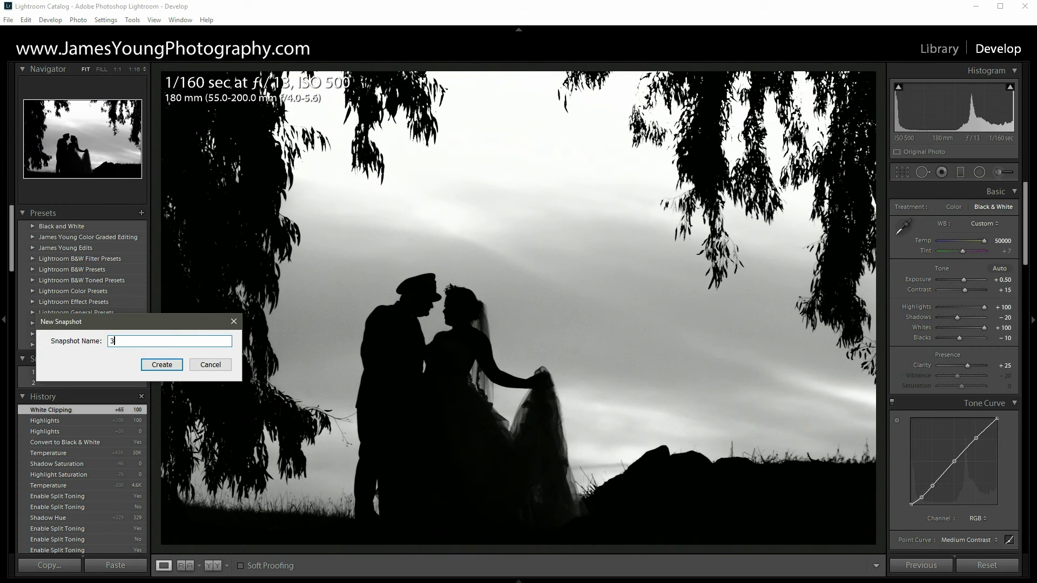
pyautogui.press('Return')
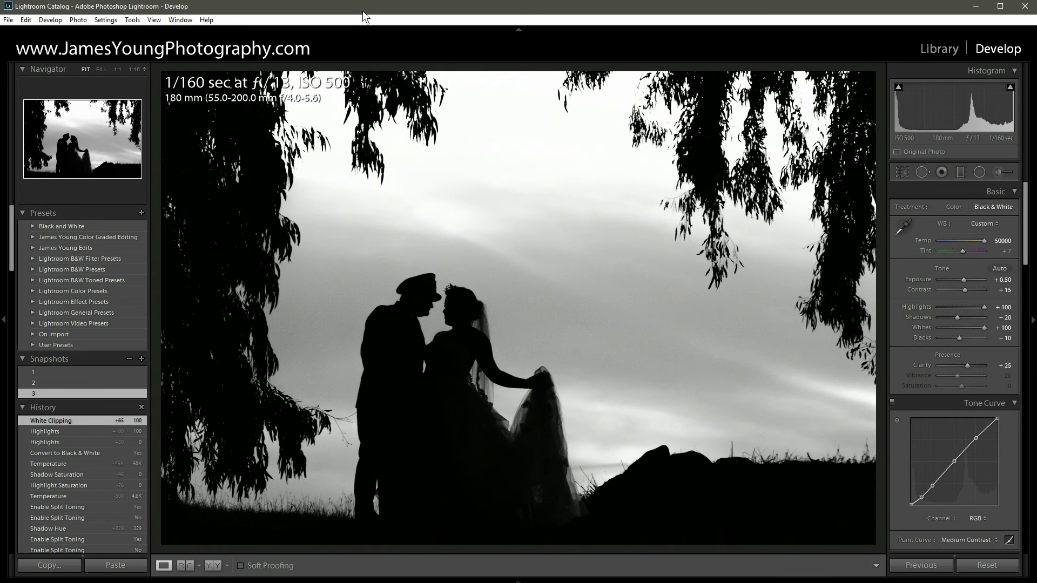
pyautogui.press('\\')
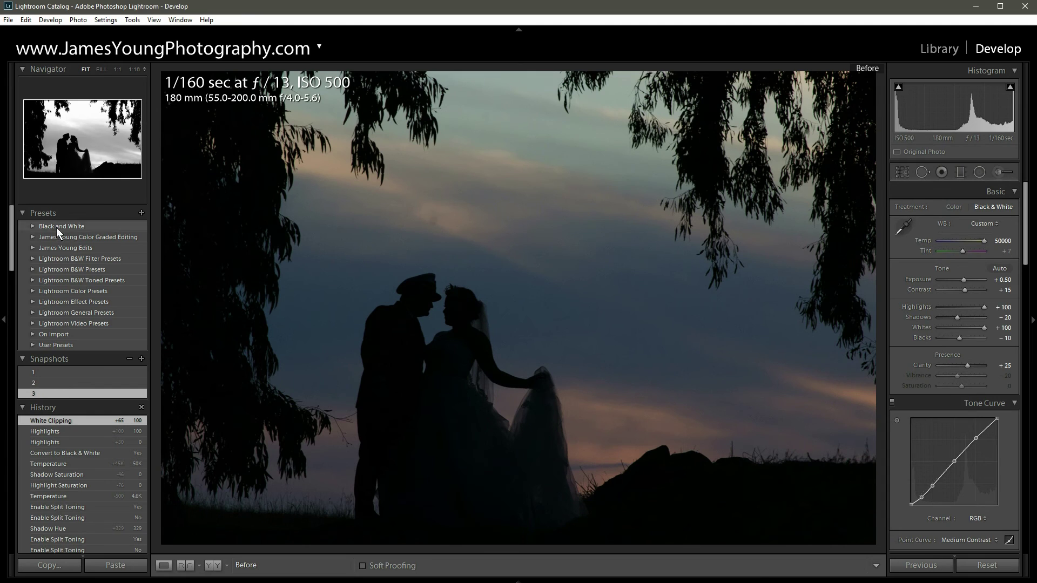
# Step: Load snapshots 1, 2 and 3 in turn, ending on black-and-white, and collapse the left panel
pyautogui.click(51, 368)
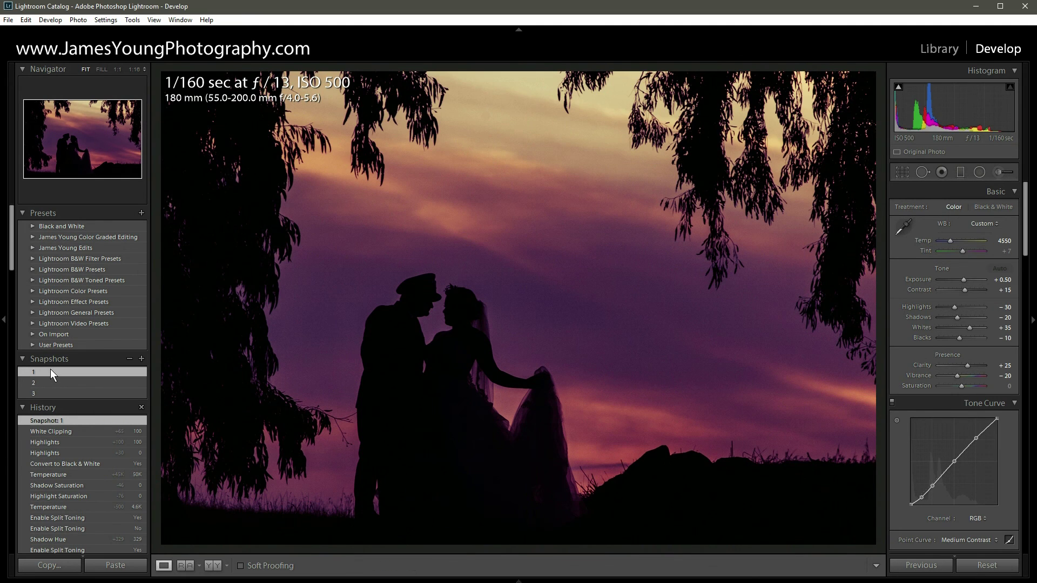
pyautogui.click(103, 384)
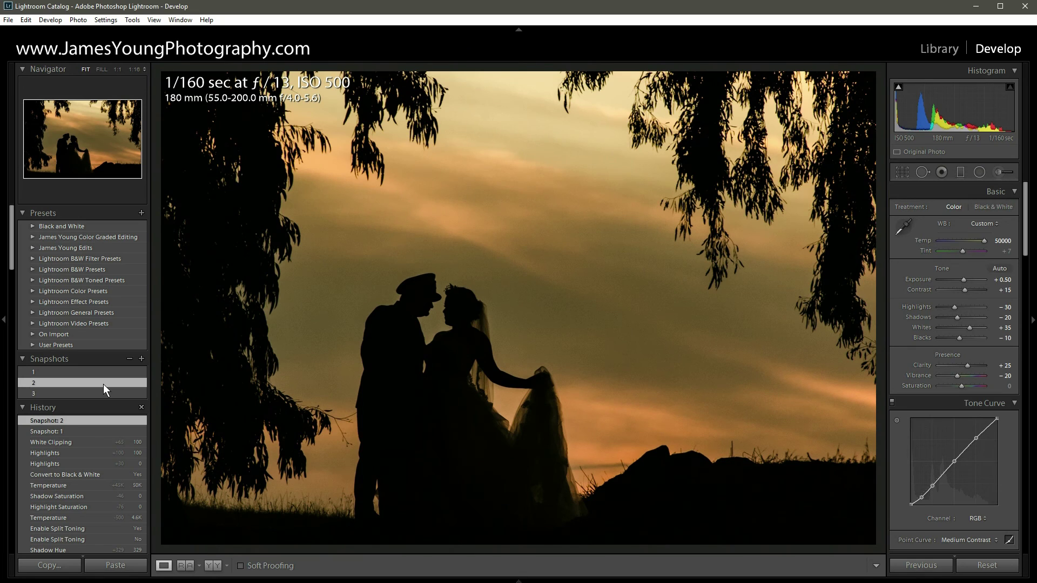
pyautogui.click(104, 394)
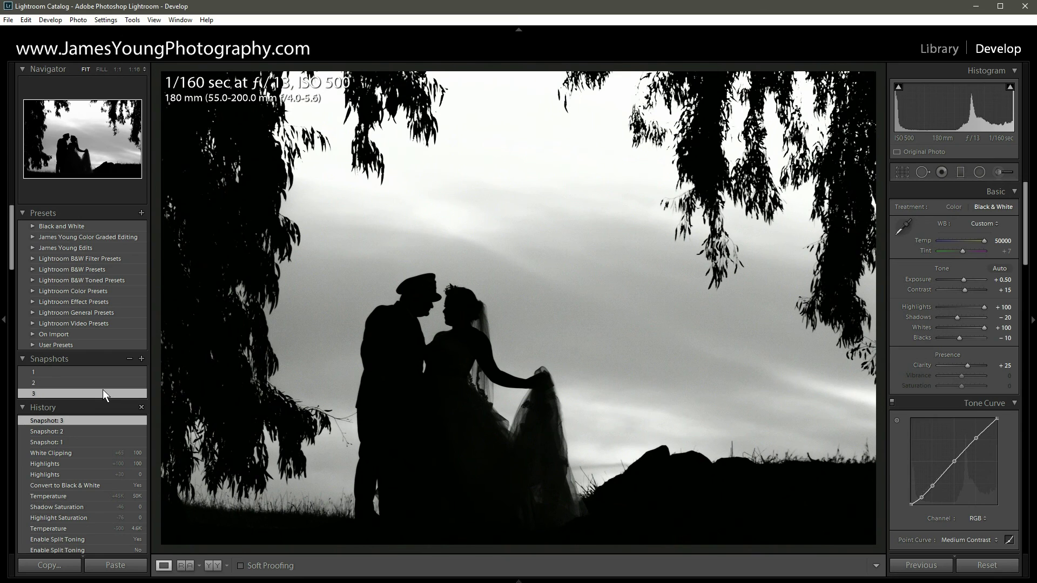
pyautogui.click(4, 319)
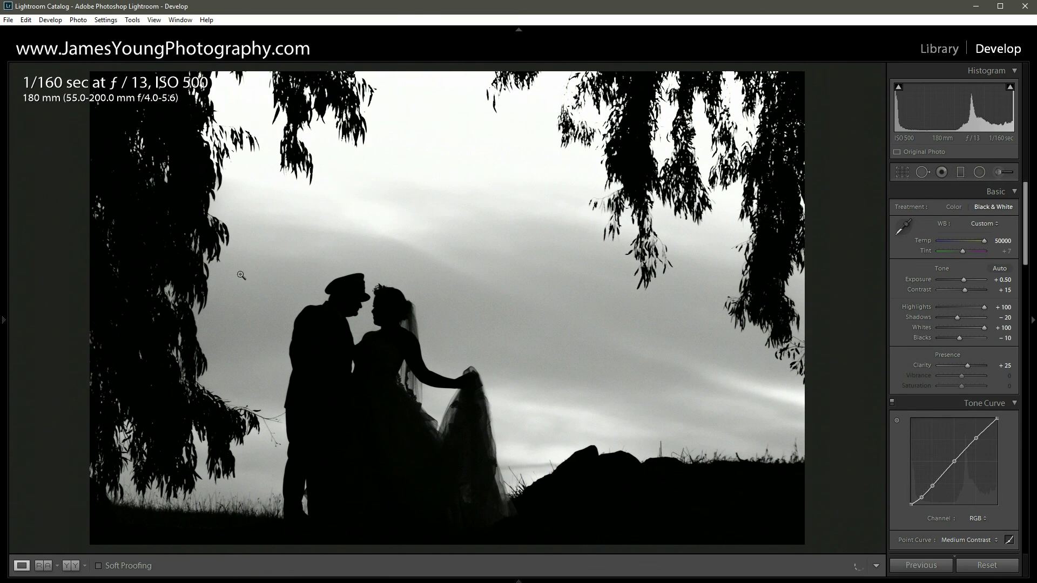